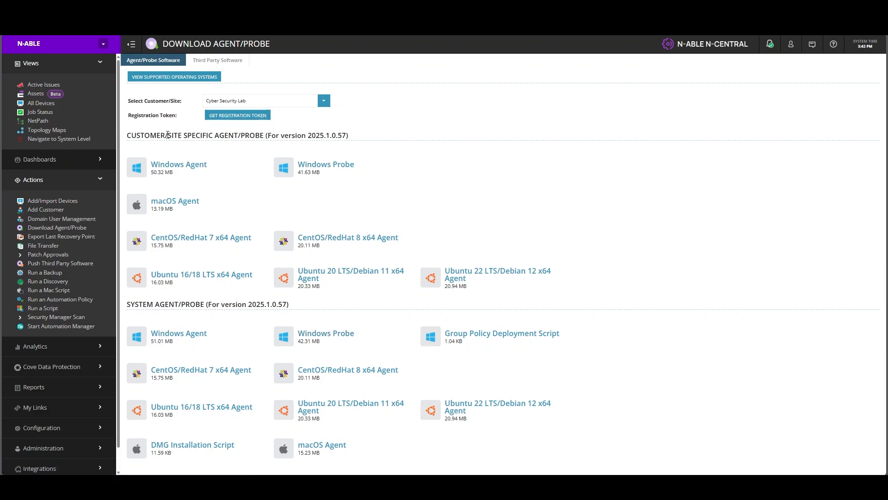
# - Start a discovery job for the customer FM - Trey Research Inc. and set its IP range to 192.168.1.1-254
pyautogui.moveTo(187, 137); pyautogui.dragTo(249, 139)
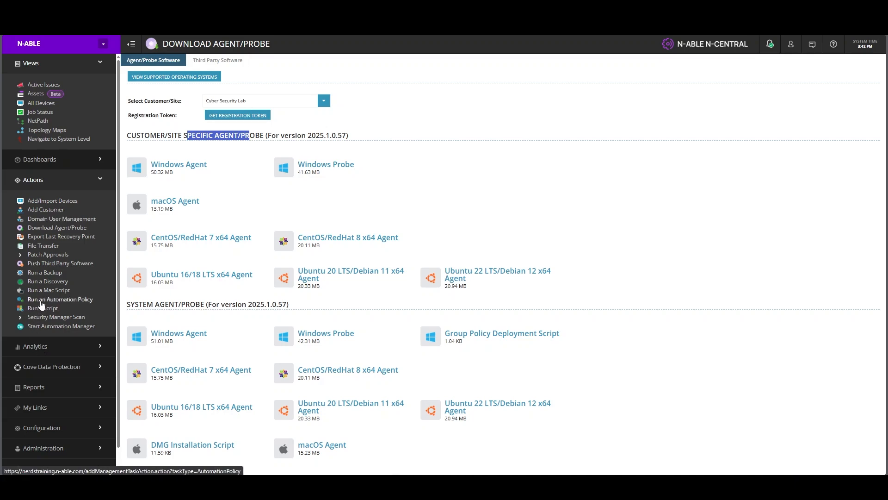
pyautogui.click(43, 282)
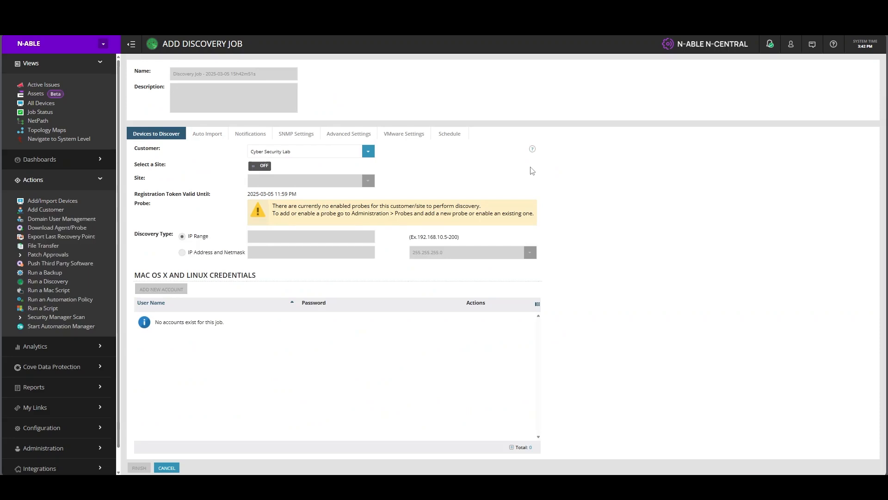
pyautogui.click(369, 151)
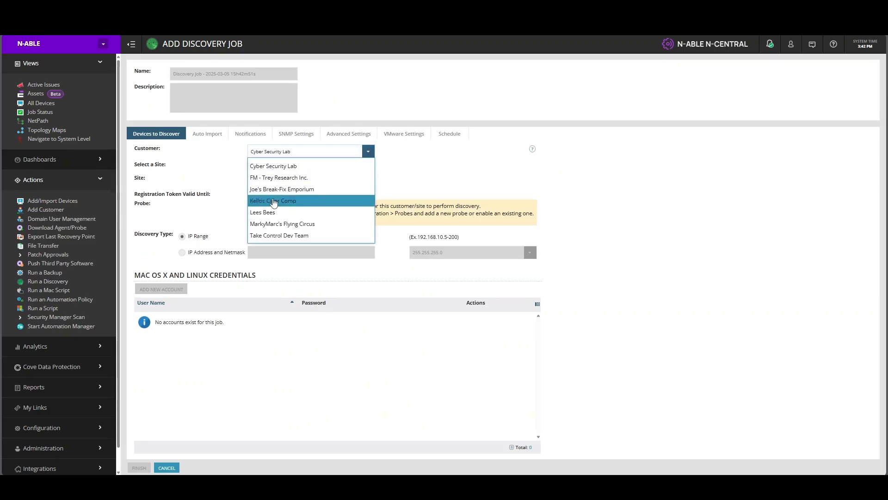
pyautogui.click(279, 177)
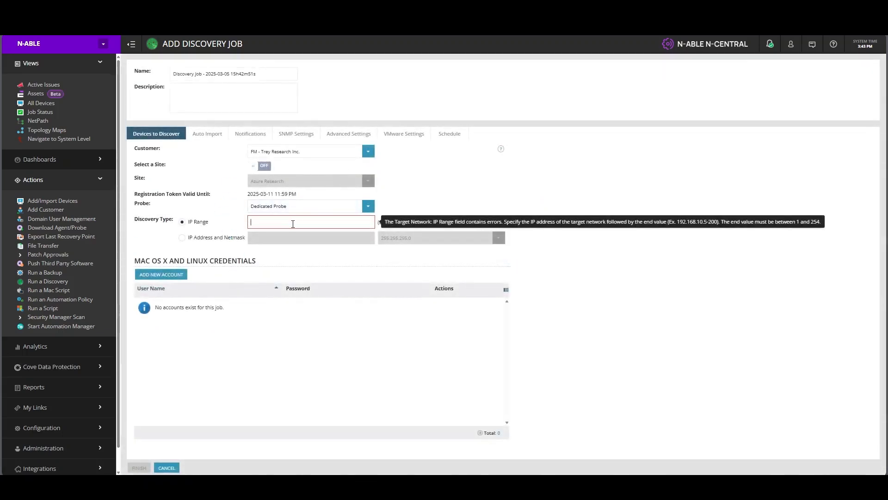
pyautogui.click(293, 223)
pyautogui.write('192.168')
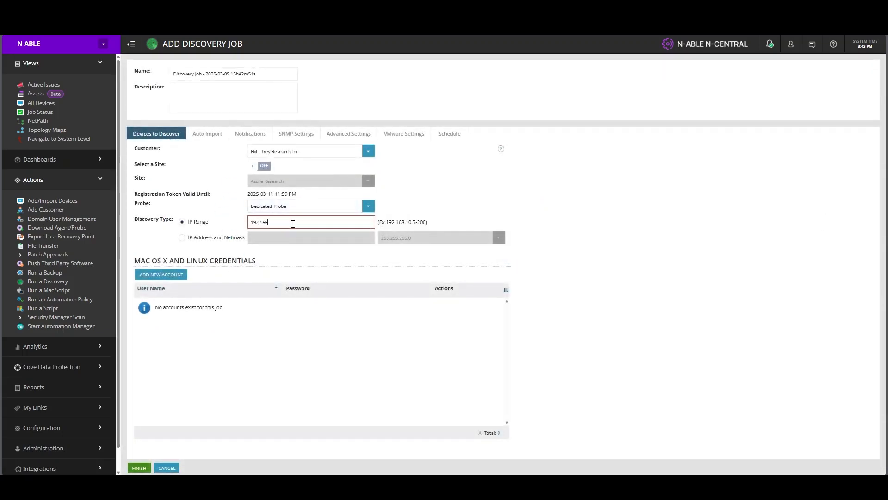
pyautogui.write('.1.1-254')
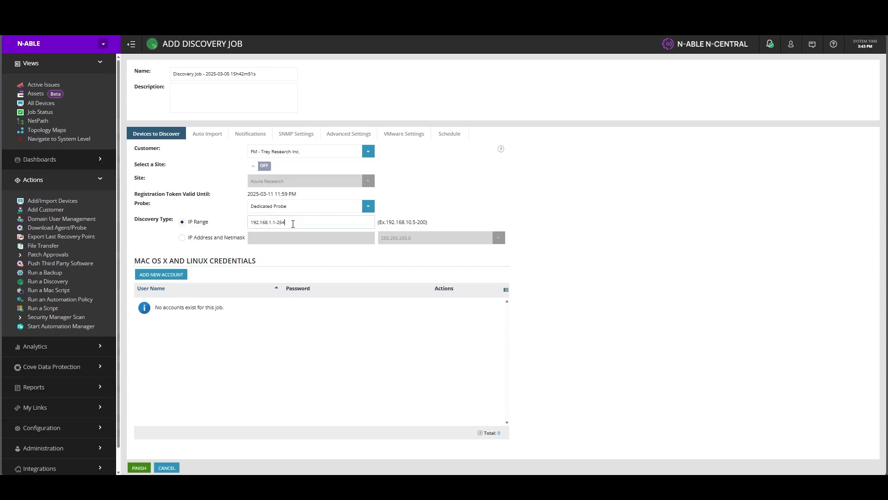
pyautogui.moveTo(358, 204); pyautogui.dragTo(230, 209)
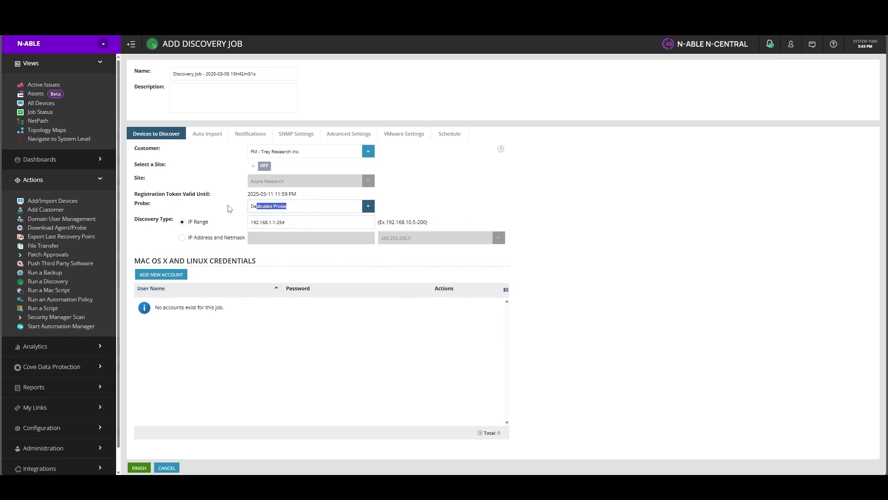
# - Choose a schedule type for the discovery job in its schedule settings
pyautogui.click(442, 134)
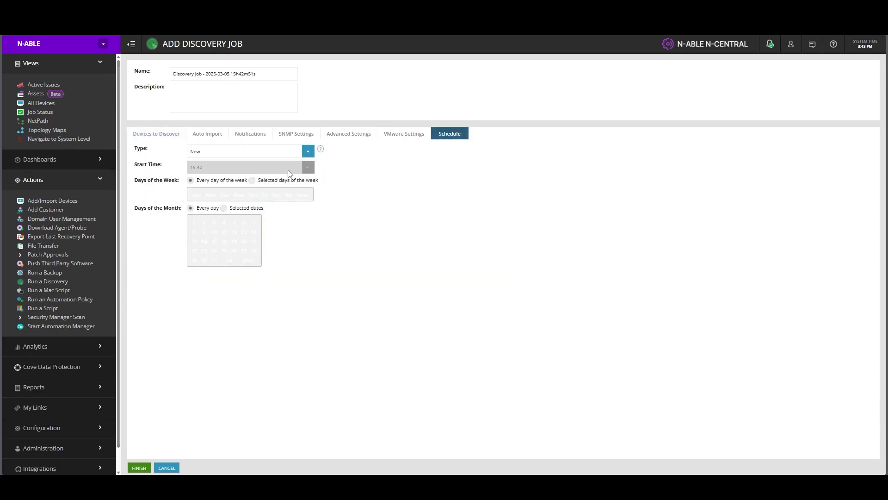
pyautogui.click(308, 152)
pyautogui.click(203, 176)
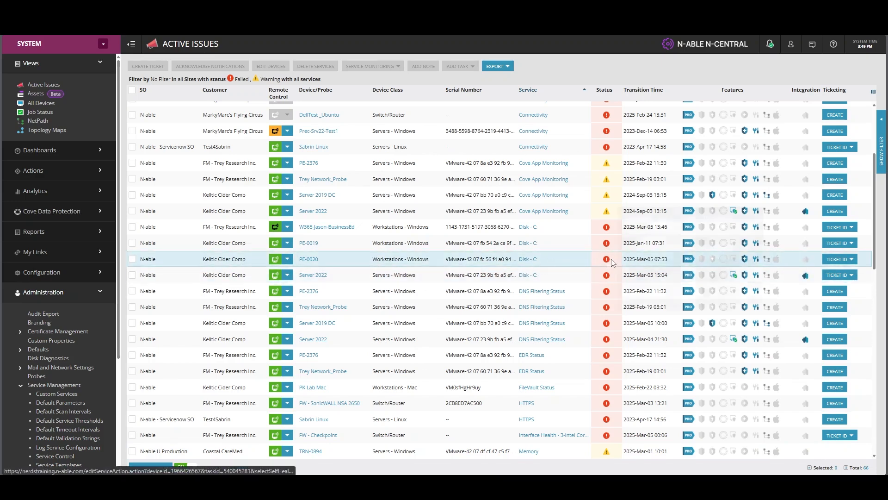
# - Check the predefined filters for the active issues and select N-able as the SO to filter by
pyautogui.moveTo(607, 261)
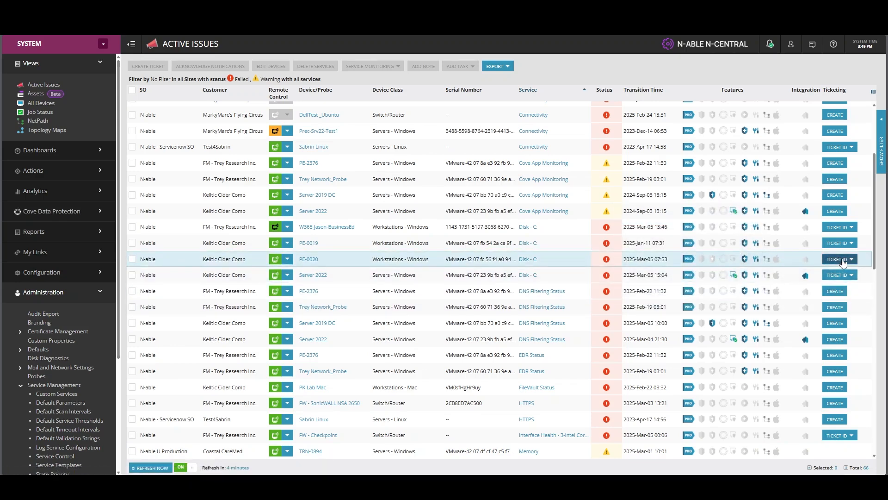
pyautogui.click(882, 153)
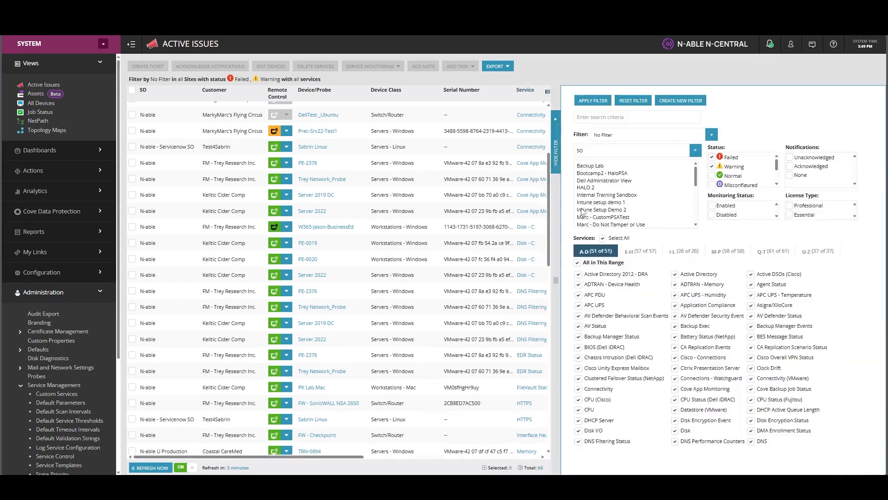
pyautogui.click(711, 135)
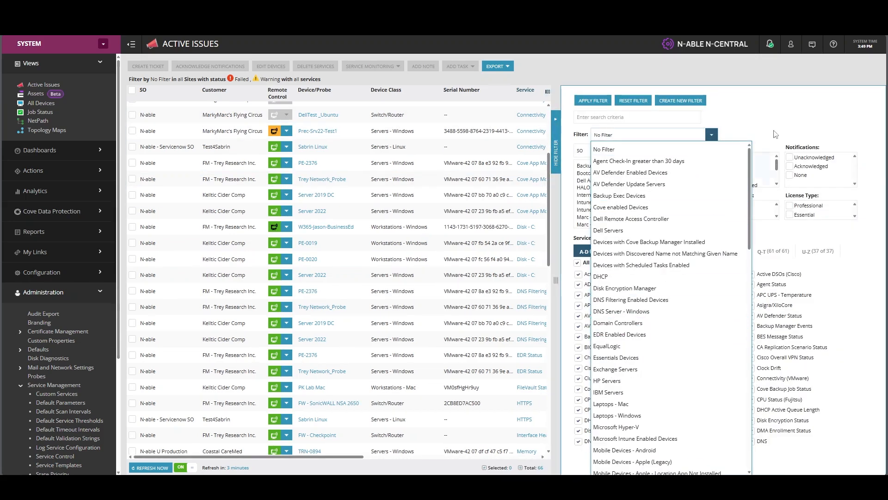
pyautogui.click(781, 117)
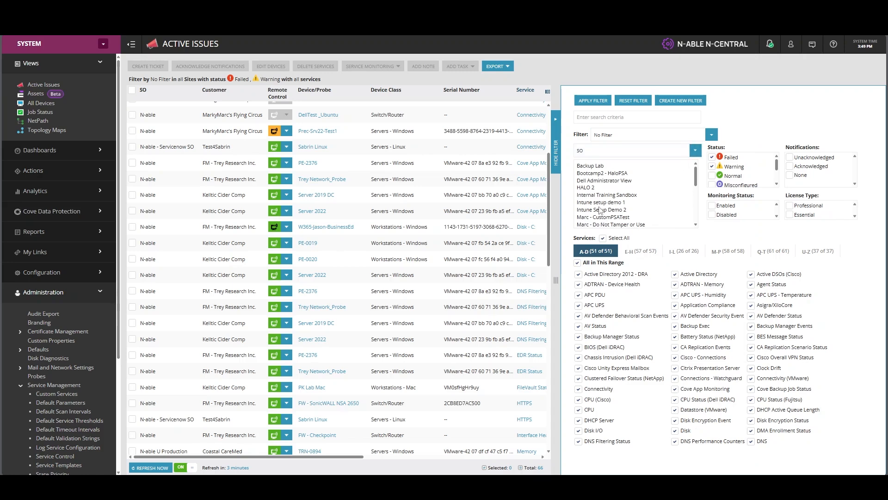
pyautogui.scroll(-5, 610, 205)
pyautogui.scroll(2, 610, 205)
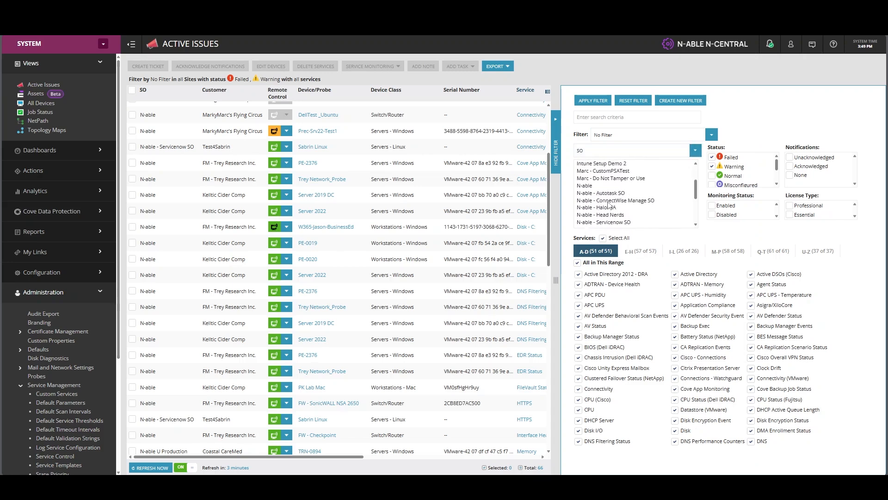
pyautogui.click(594, 186)
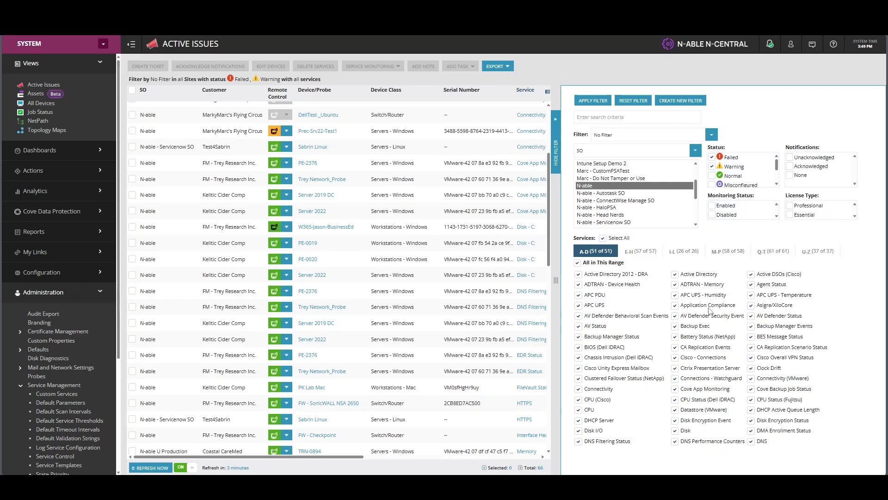
# - Deselect all services, include only Patch Status v2, and apply the filter to the active issues
pyautogui.click(728, 251)
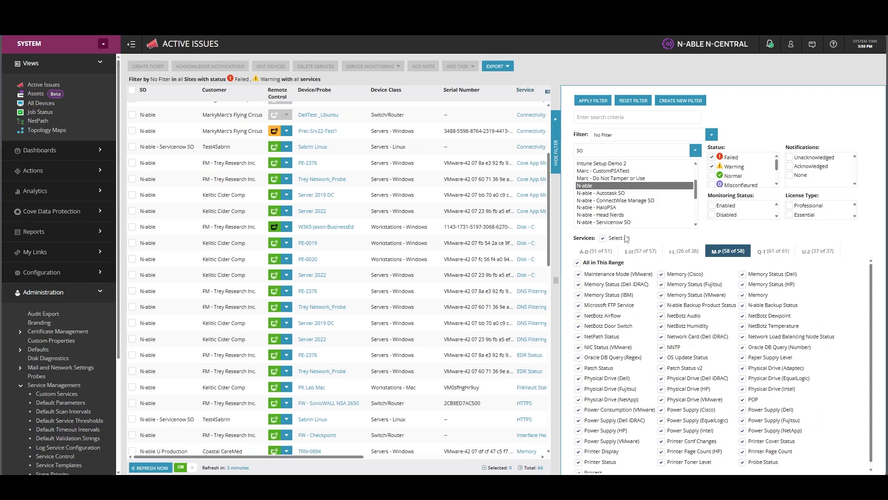
pyautogui.click(603, 239)
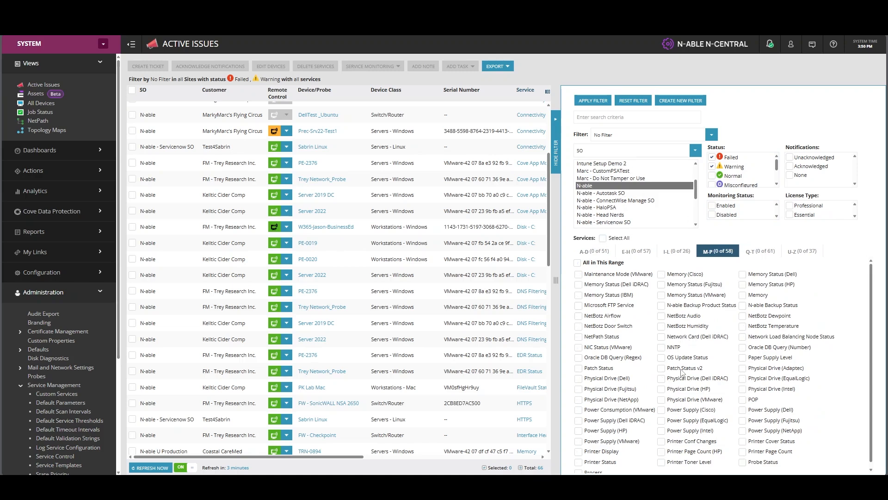
pyautogui.click(662, 368)
pyautogui.click(592, 101)
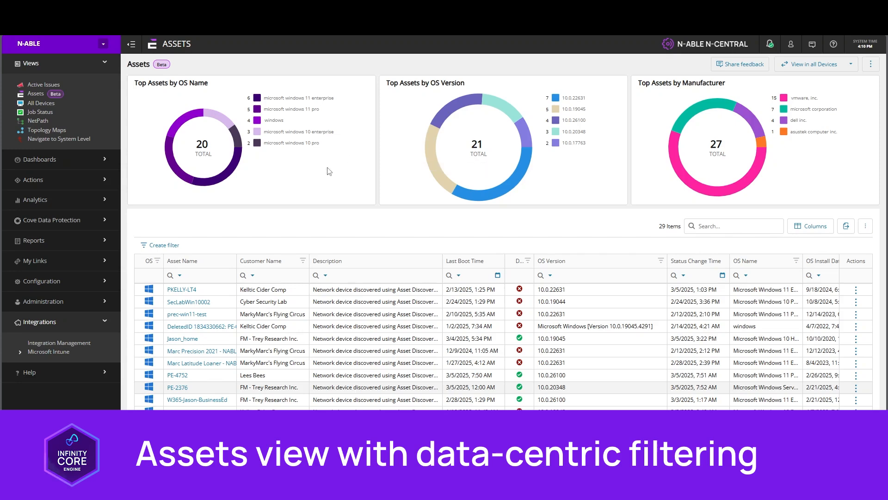
# - Filter the assets to OS version 10.0.19045 from the chart legend and remove that filter again from the chart
pyautogui.scroll(-3, 213, 394)
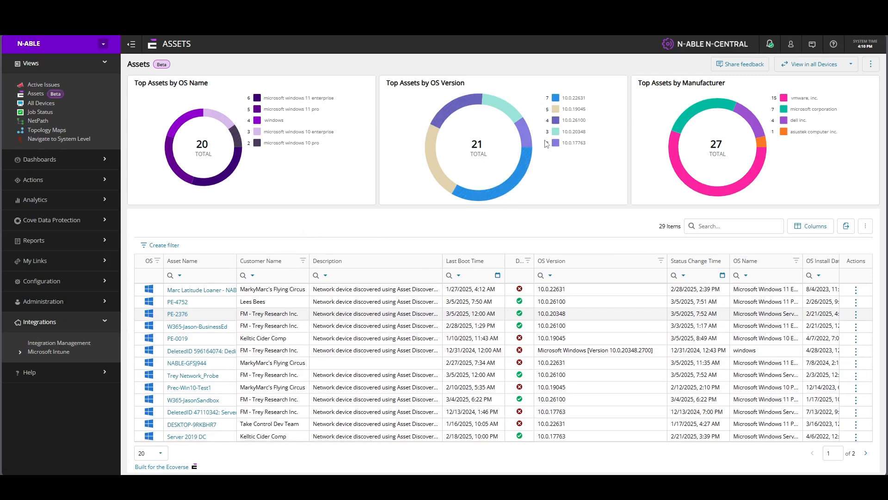
pyautogui.click(575, 110)
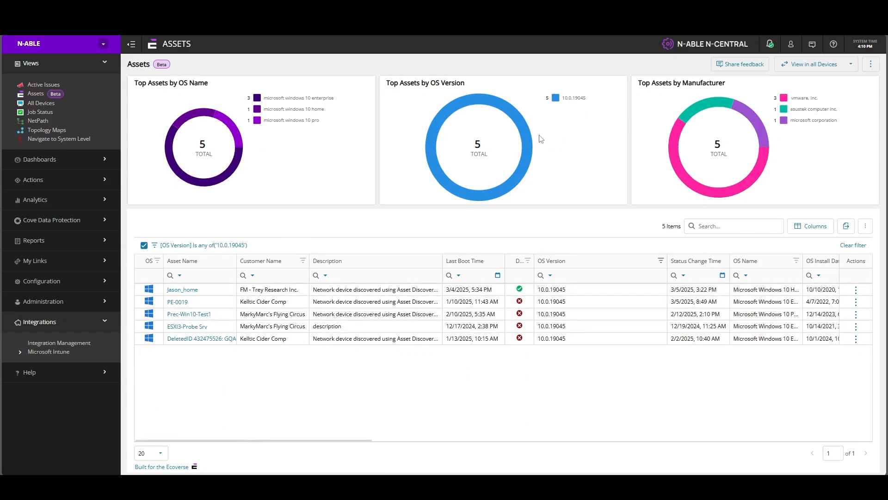
pyautogui.click(529, 151)
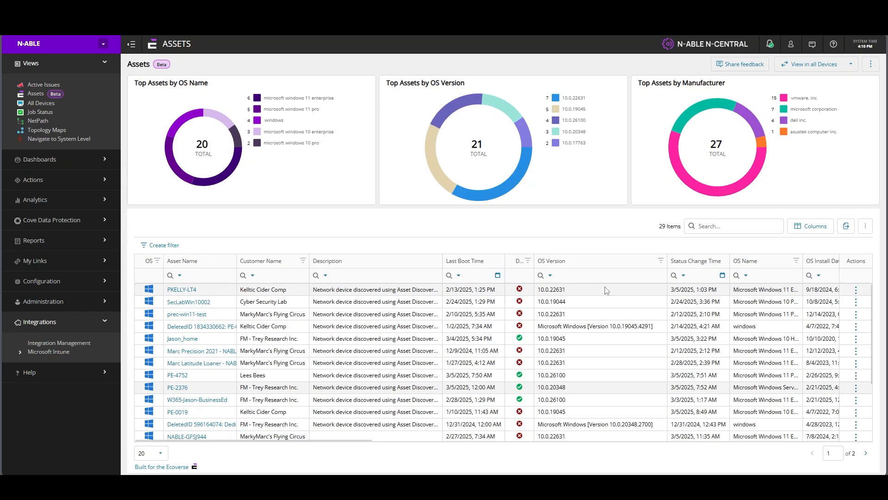
# - Filter the asset table's OS Version column to 10.0.22631
pyautogui.click(661, 260)
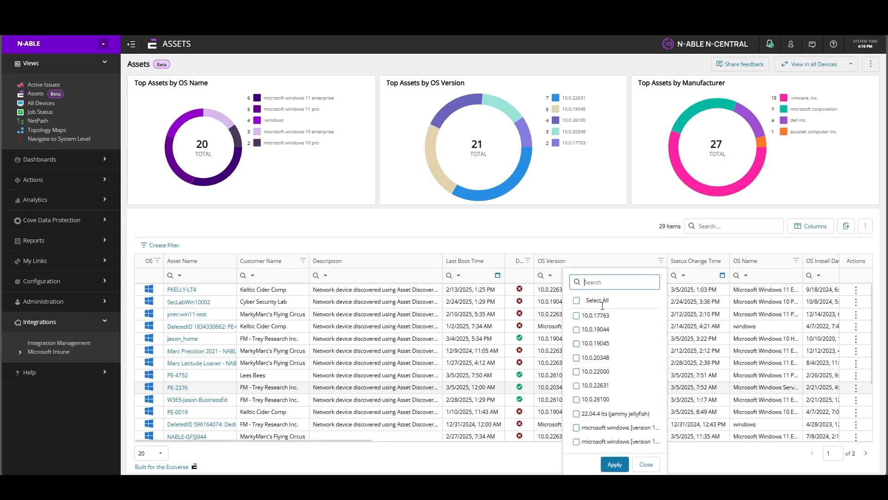
pyautogui.click(576, 386)
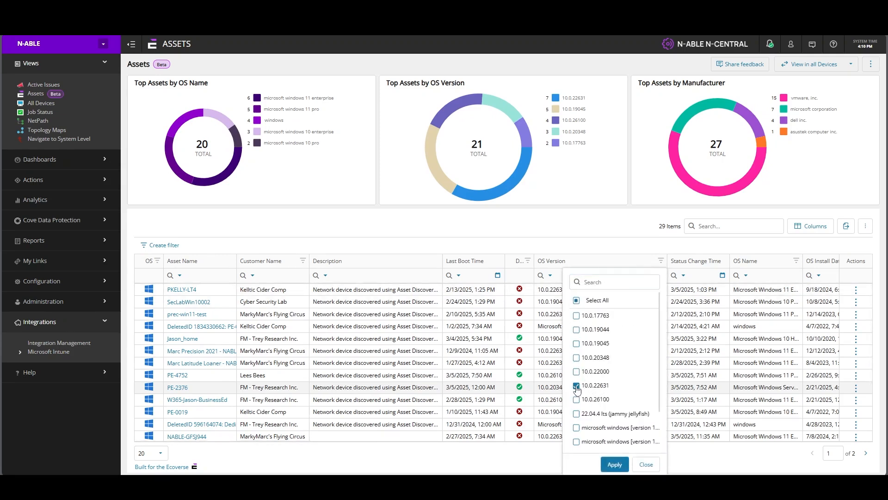
pyautogui.click(615, 465)
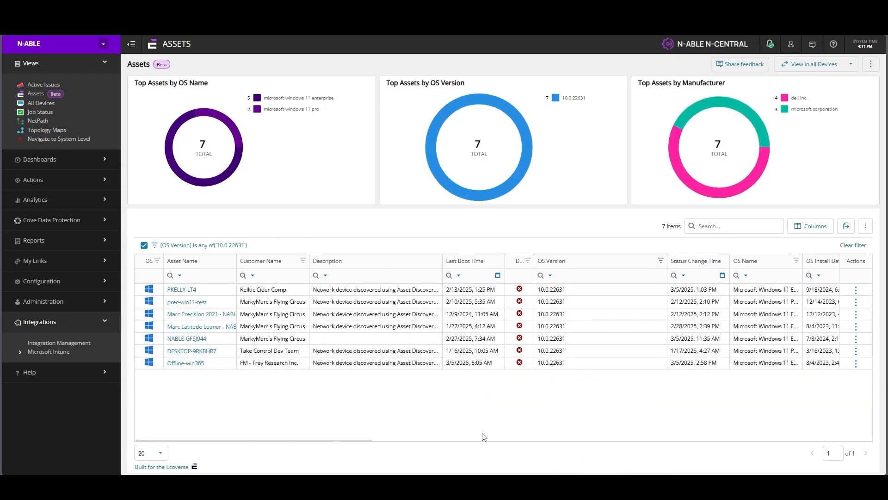
# - Reset the OS Version filter by including all versions, and open the available actions for asset PE-2376
pyautogui.click(661, 260)
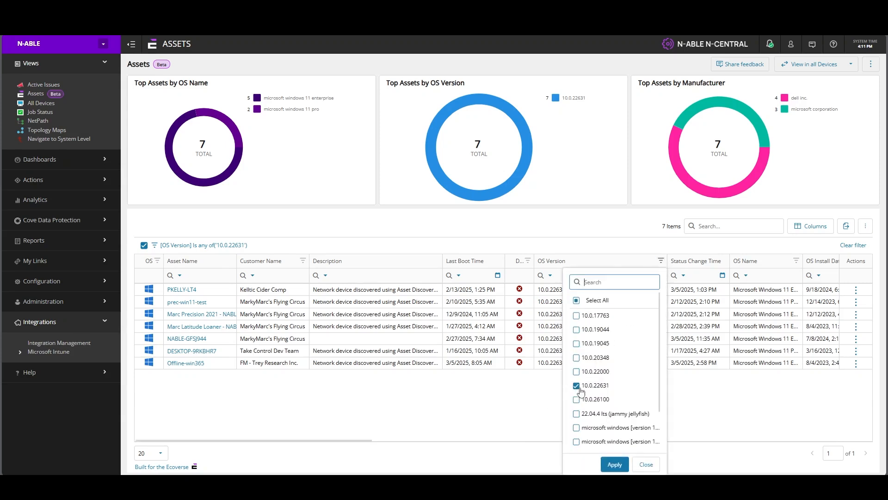
pyautogui.click(577, 301)
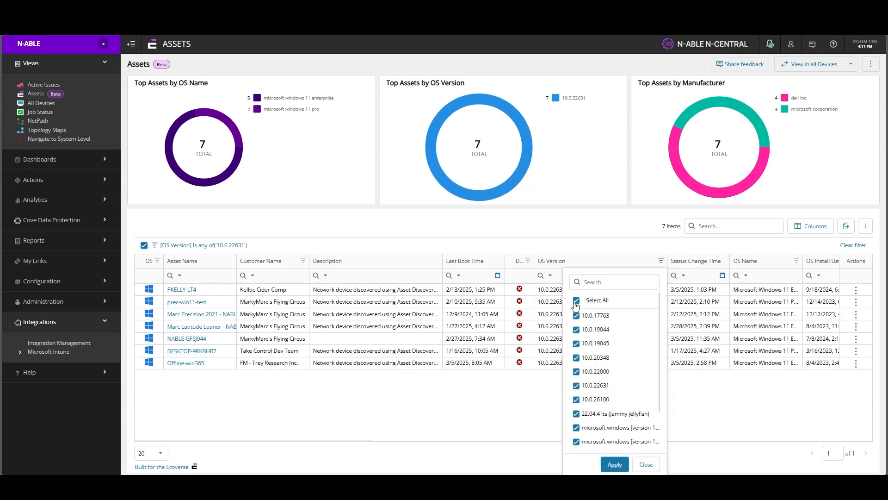
pyautogui.click(611, 469)
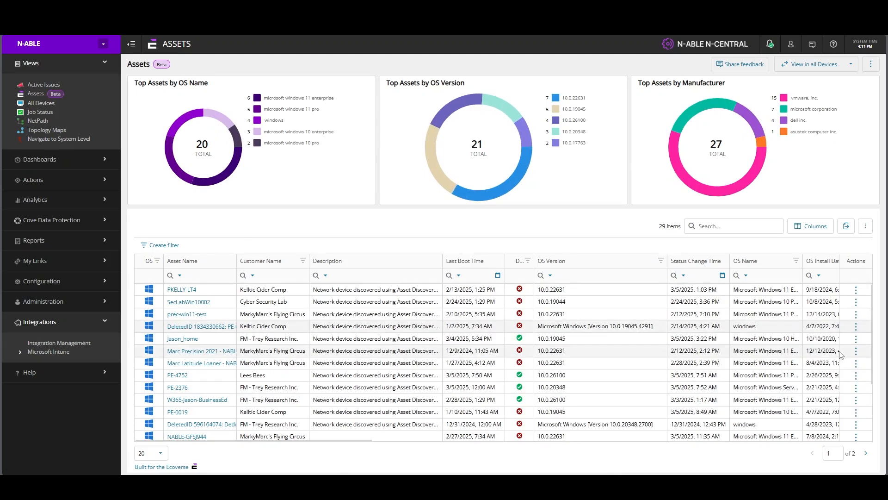
pyautogui.click(856, 389)
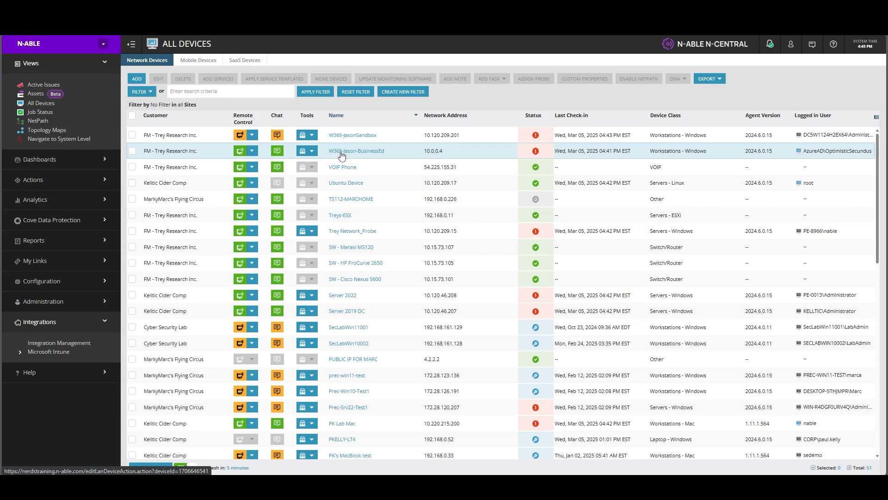
# - Open the device details of the W365 BusinessEd workstation and check the ticket list of its Disk - C: issue
pyautogui.click(342, 154)
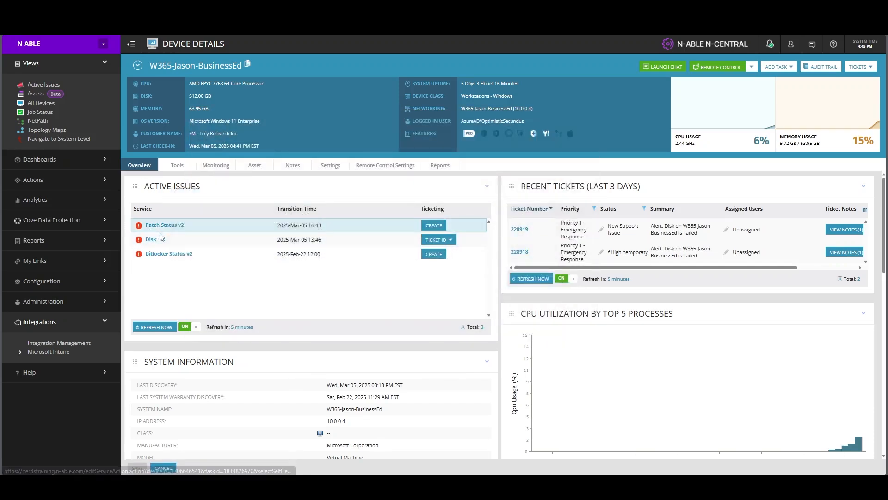
pyautogui.click(450, 240)
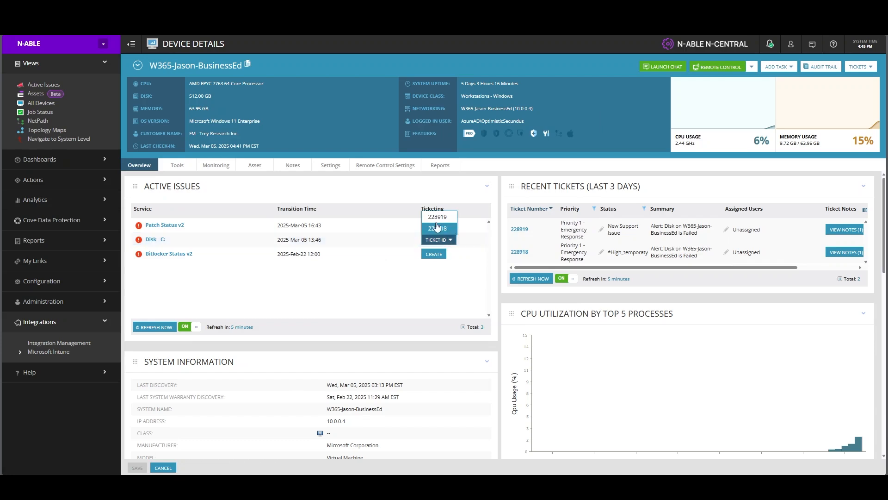
pyautogui.click(404, 260)
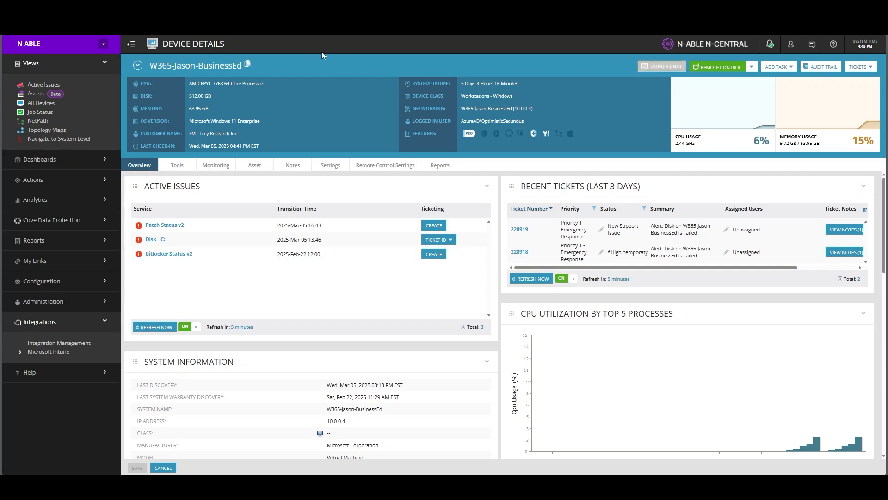
# - Review the device's system information, CPU and memory utilization, patches summary and running processes
pyautogui.scroll(-3, 655, 192)
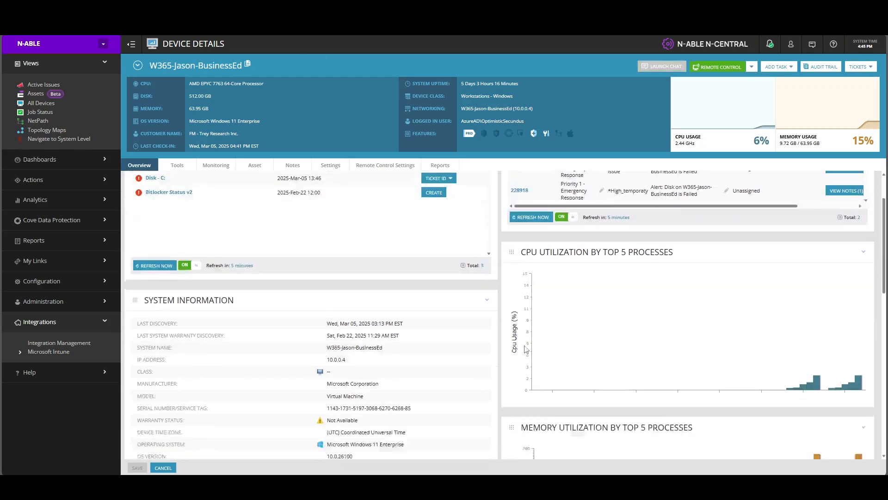
pyautogui.scroll(-2, 595, 311)
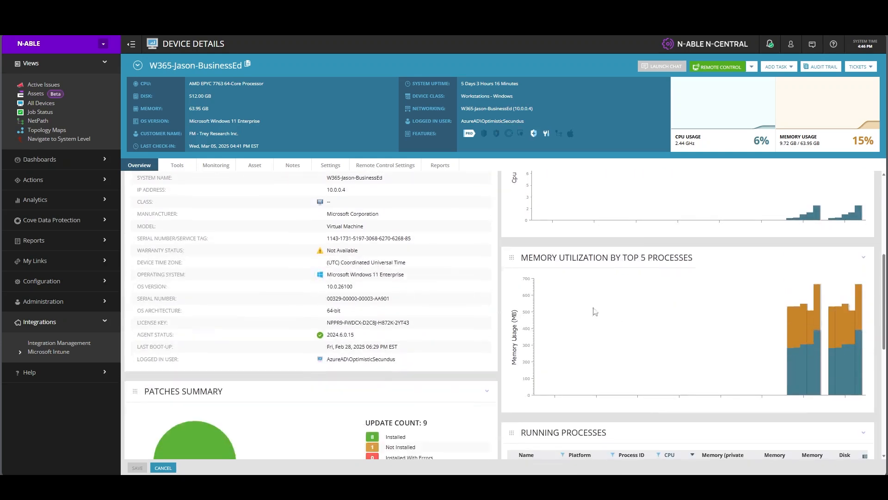
pyautogui.scroll(2, 194, 243)
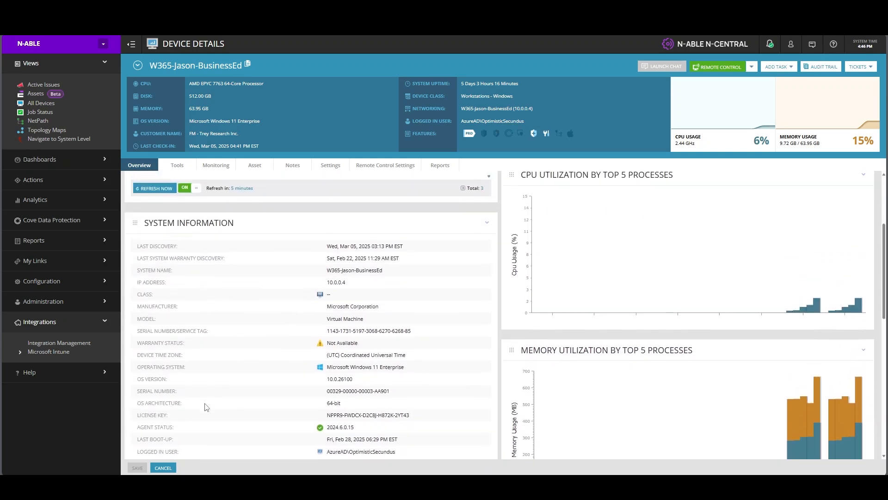
pyautogui.scroll(-6, 212, 437)
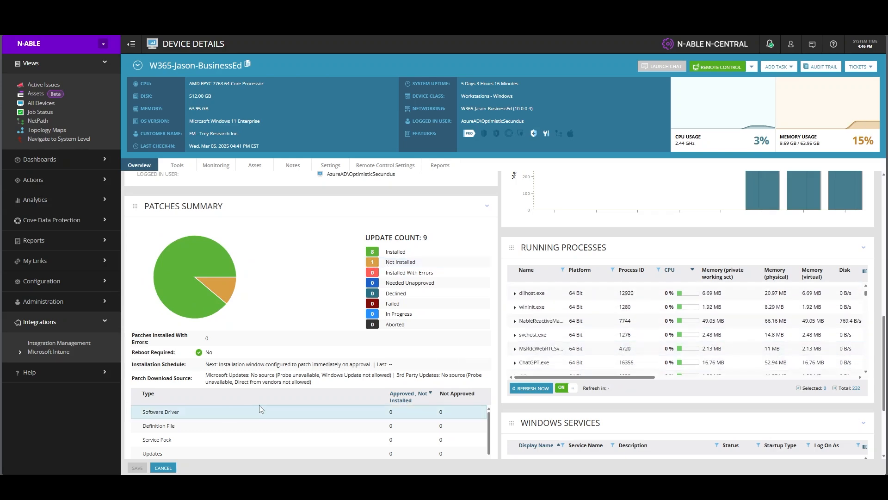
# - View the device's Windows services, select the Cloud Backup and Restore service, and show its startup type options
pyautogui.scroll(-5, 246, 420)
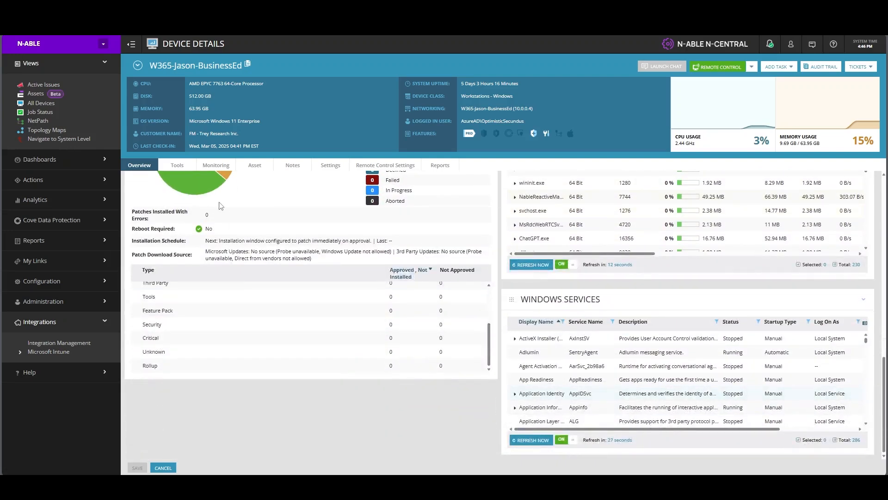
pyautogui.click(179, 167)
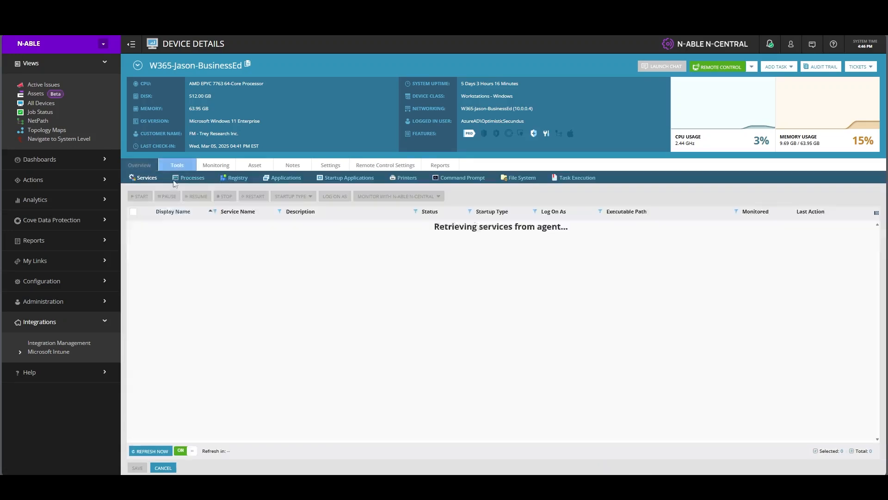
pyautogui.scroll(-10, 176, 353)
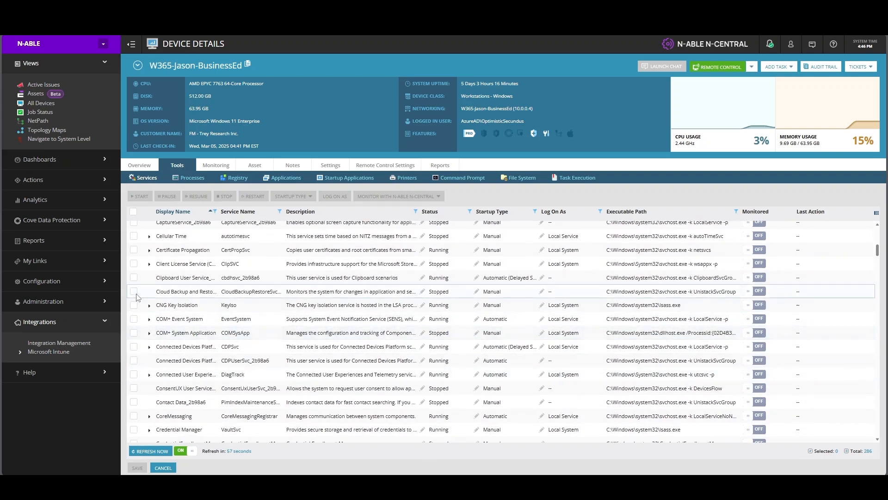
pyautogui.click(133, 291)
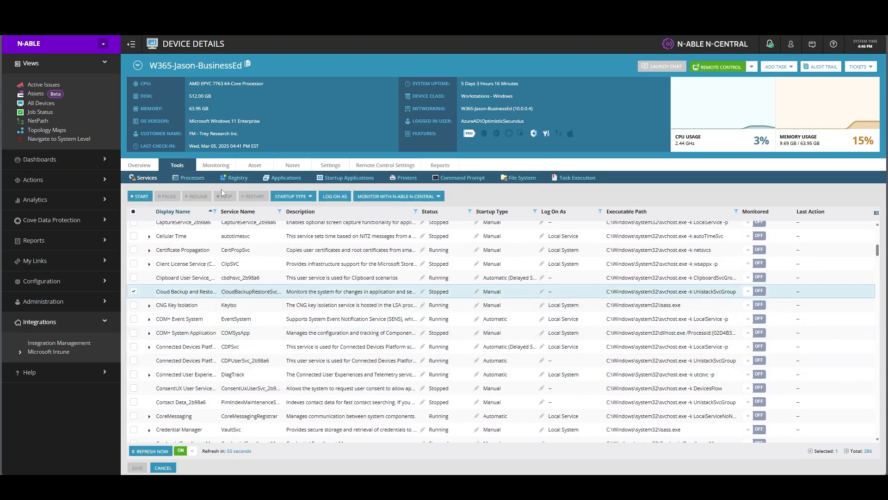
pyautogui.click(293, 196)
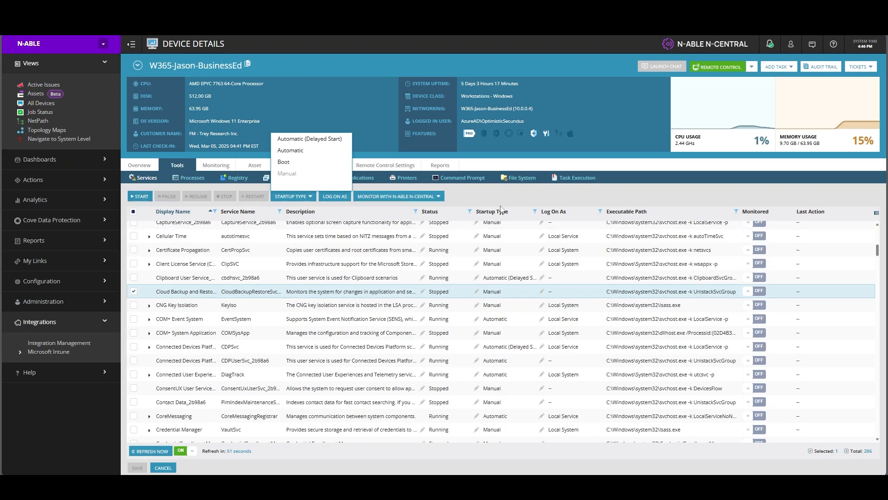
# - End the ChatGPT.exe process with process ID 15396 on the device
pyautogui.click(176, 176)
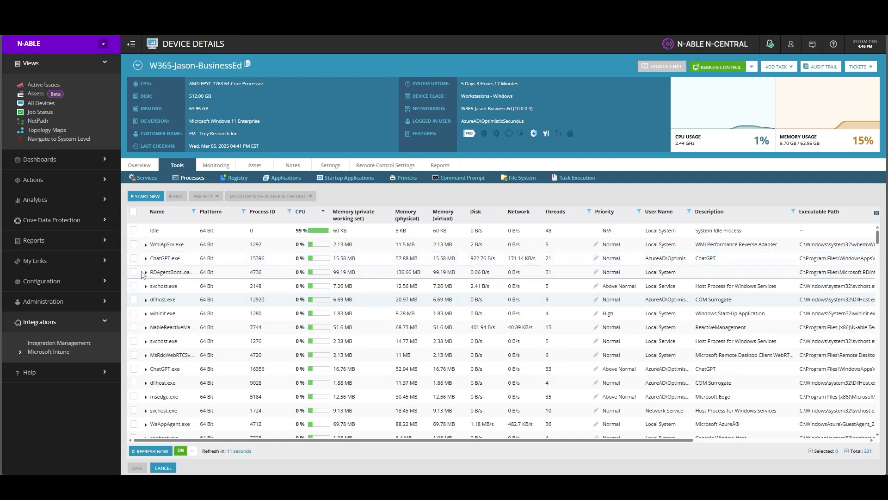
pyautogui.click(134, 258)
pyautogui.click(176, 196)
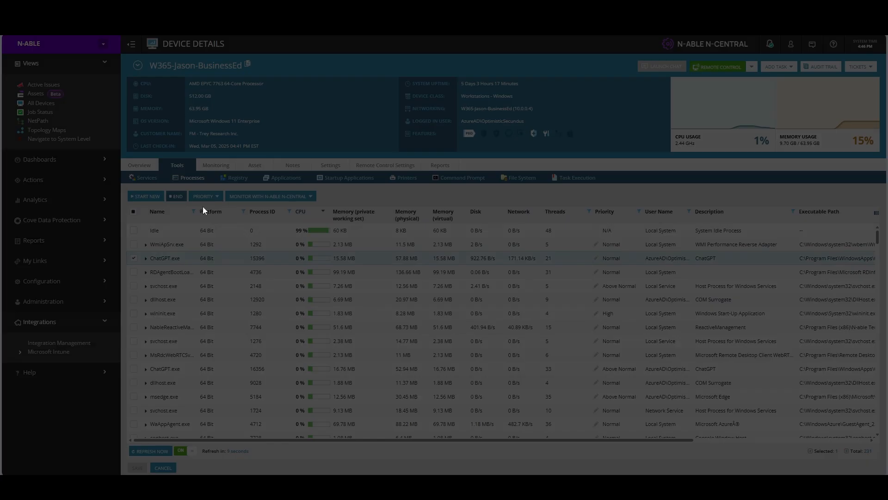
pyautogui.click(317, 279)
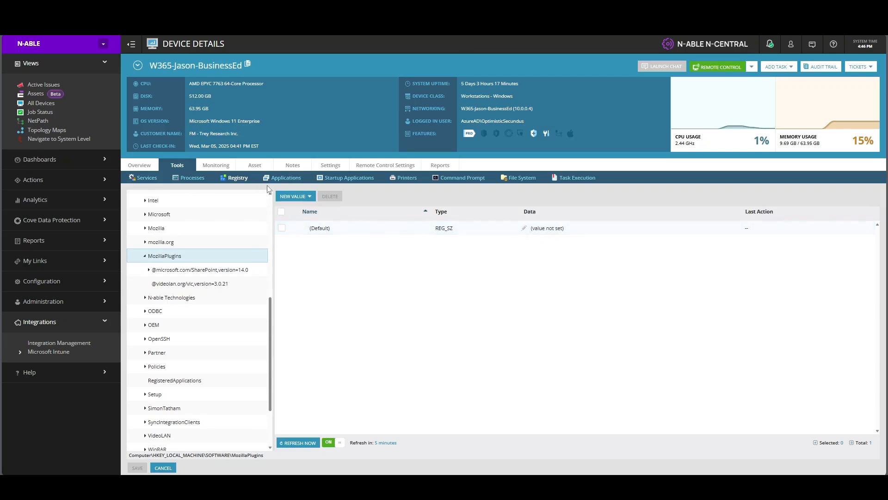
# - Select 7-Zip 24.09 (x64) among the device's installed applications, and Microsoft Edge Installer among its startup applications
pyautogui.click(280, 180)
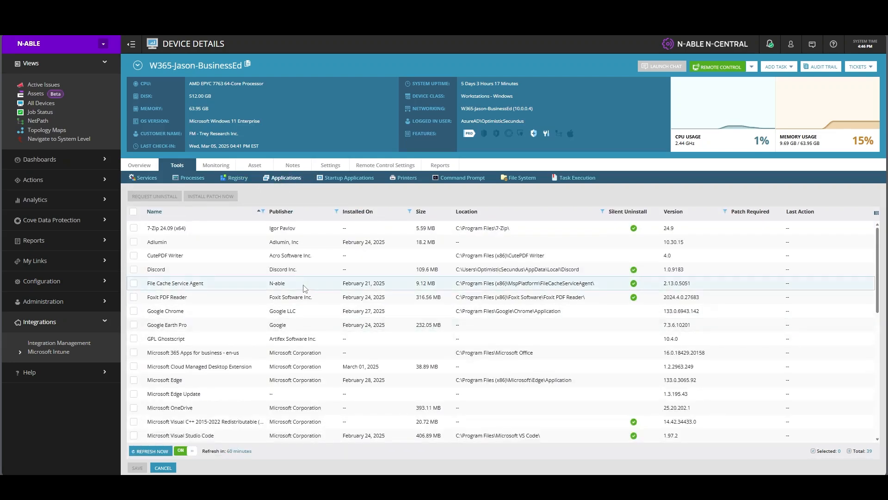
pyautogui.click(134, 228)
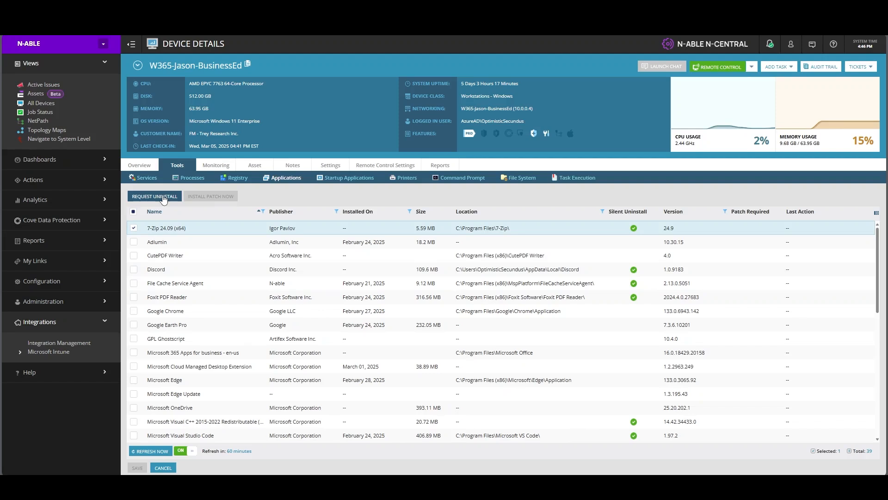
pyautogui.click(353, 178)
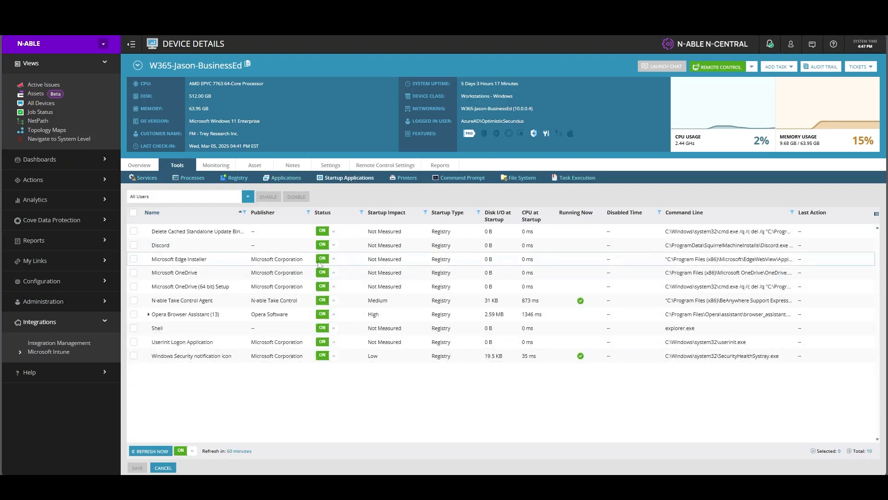
pyautogui.click(321, 260)
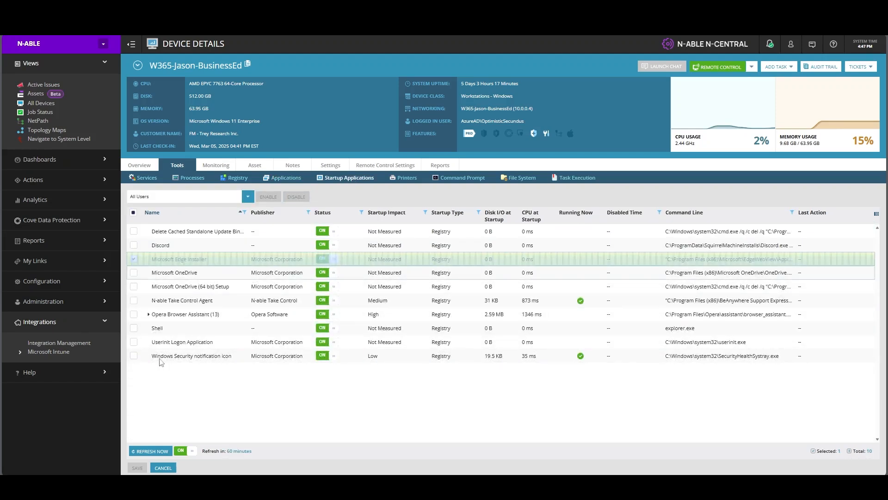
# - Set Microsoft Print to PDF as the default printer for the Local System user
pyautogui.click(406, 178)
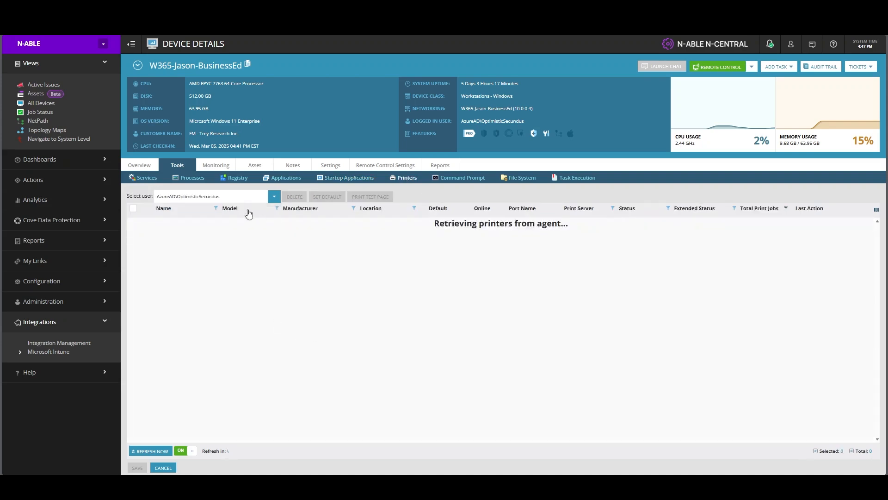
pyautogui.click(274, 197)
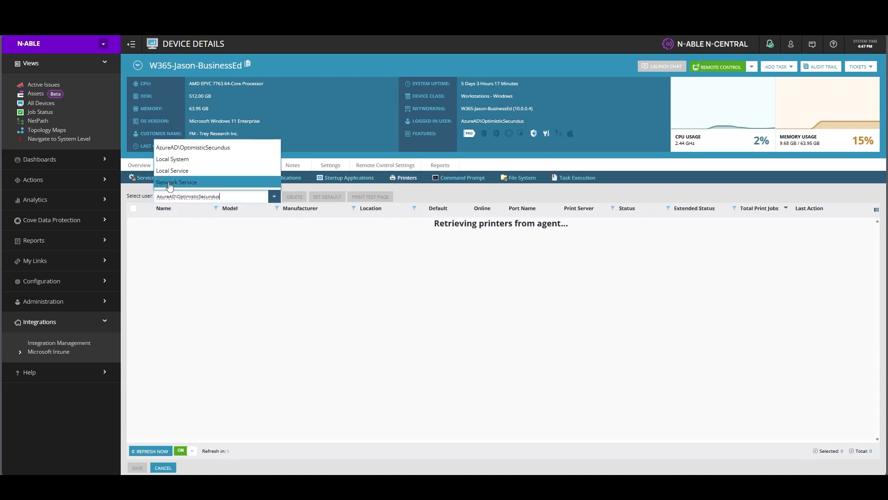
pyautogui.click(173, 159)
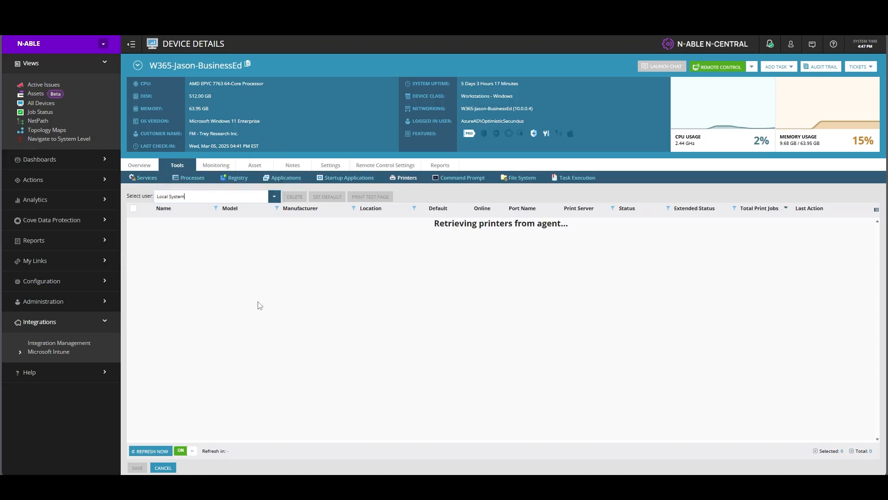
pyautogui.click(169, 244)
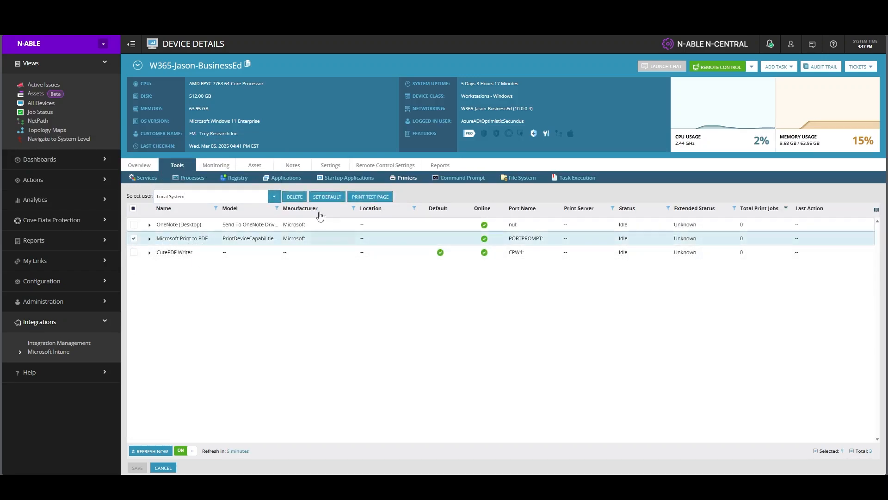
pyautogui.click(328, 196)
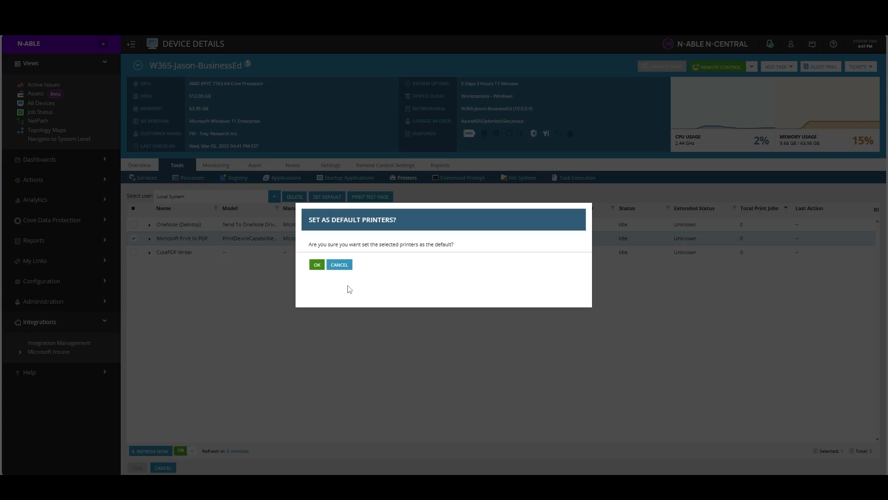
pyautogui.click(316, 265)
# - Start a remote PowerShell session on the device and list its Windows services
pyautogui.click(463, 178)
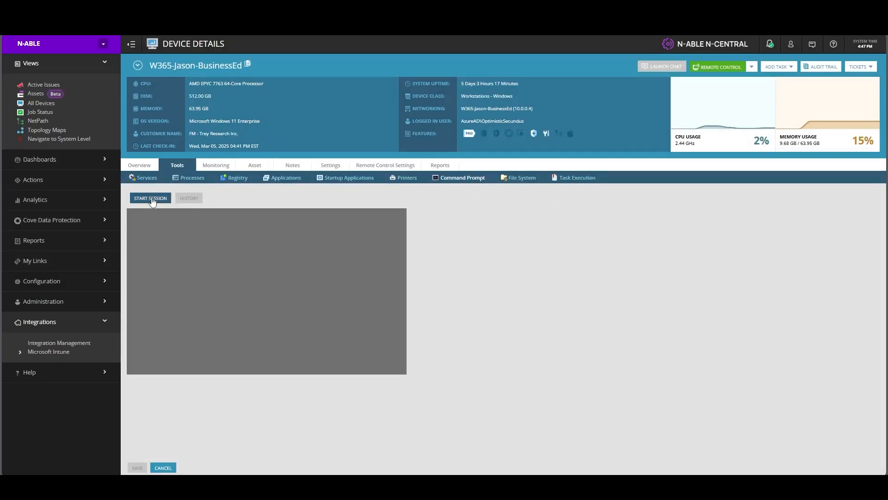
pyautogui.click(151, 198)
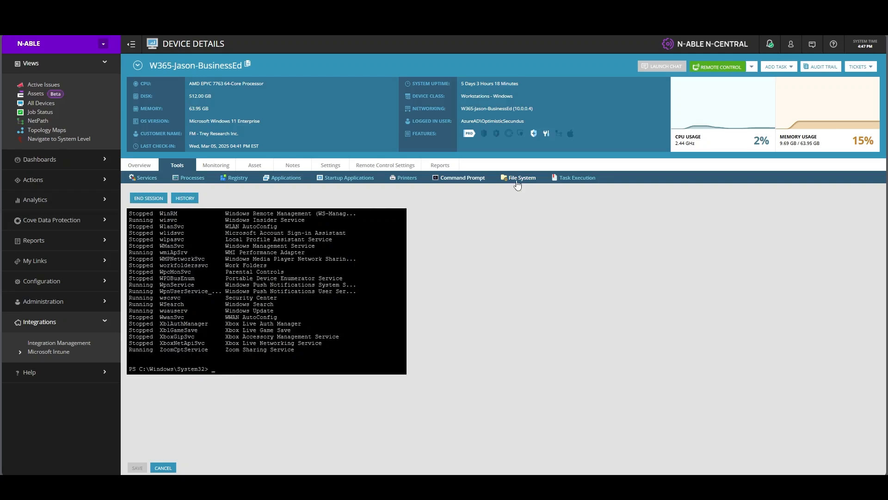
# - Browse the device's file system to C:\Temp and select check2.log
pyautogui.click(517, 184)
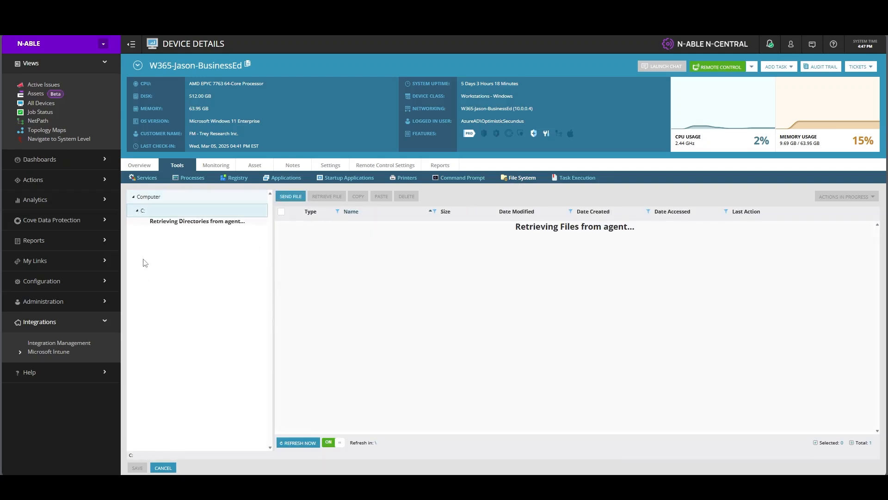
pyautogui.click(151, 363)
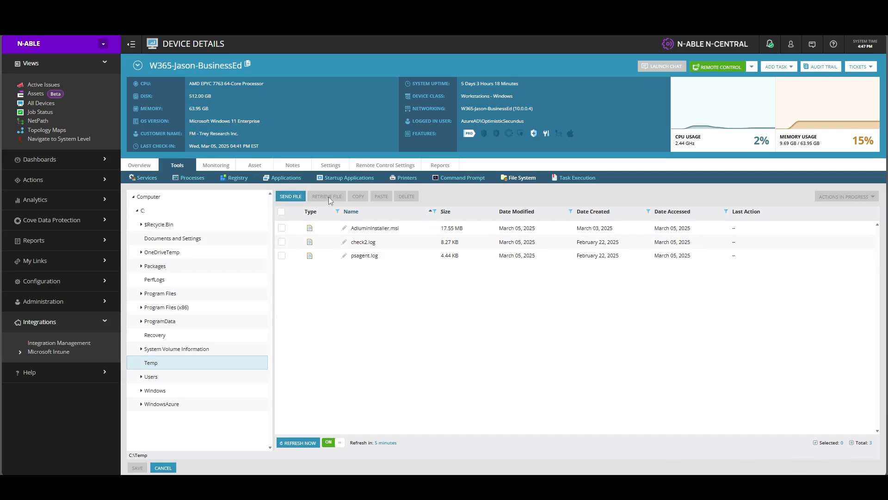
pyautogui.click(282, 241)
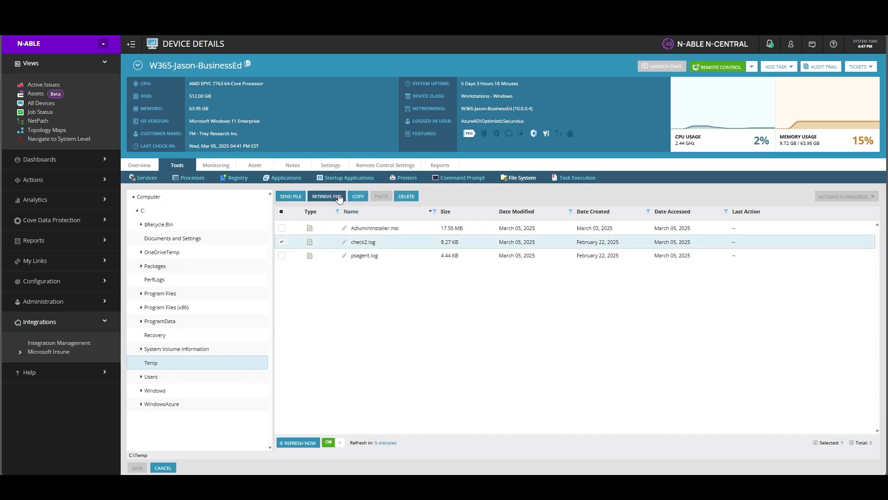
pyautogui.click(296, 197)
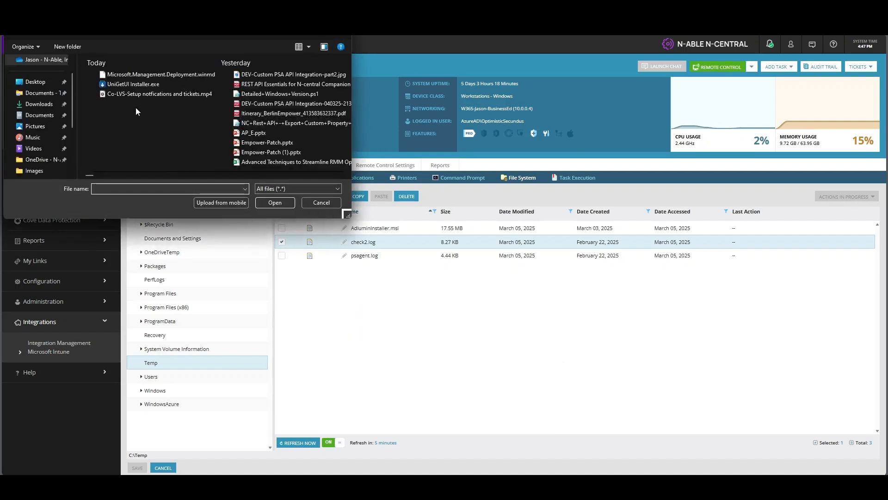
pyautogui.click(135, 84)
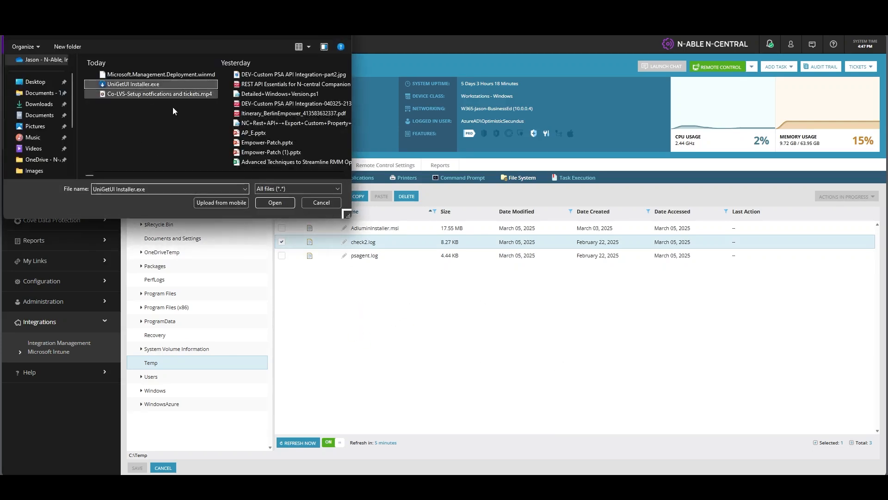
pyautogui.click(324, 207)
# - Set up a direct task execution on the device with the Create ZIP File automation policy as the repository item
pyautogui.click(589, 182)
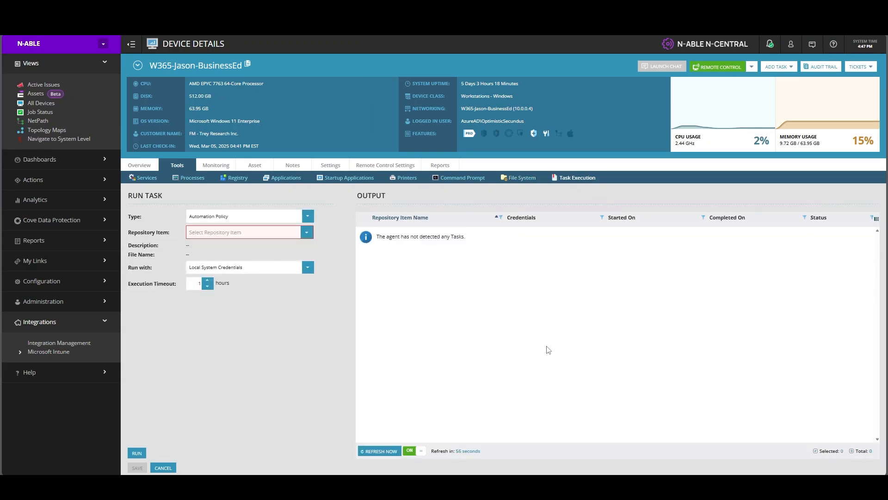
pyautogui.click(293, 232)
pyautogui.scroll(-4, 247, 344)
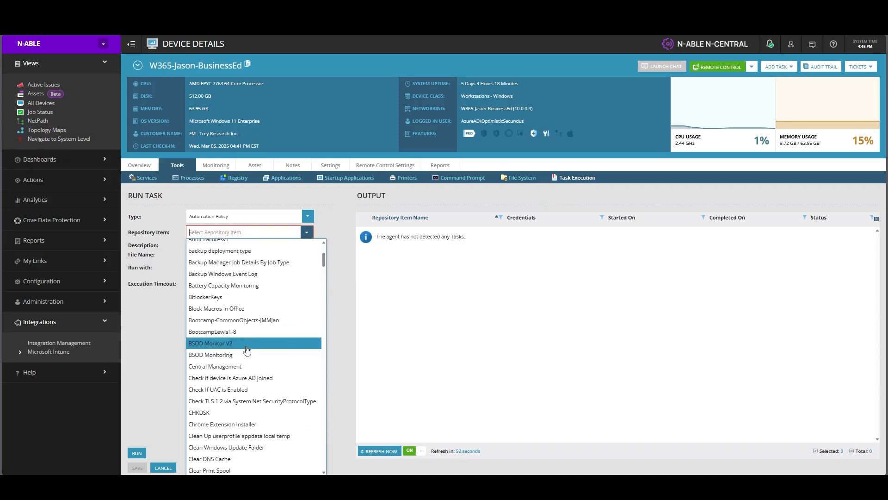
pyautogui.scroll(-5, 250, 347)
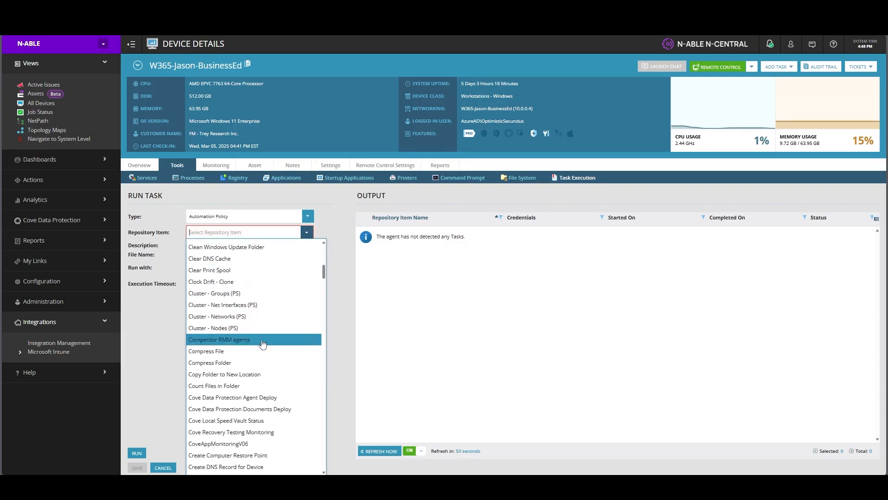
pyautogui.scroll(-2, 263, 343)
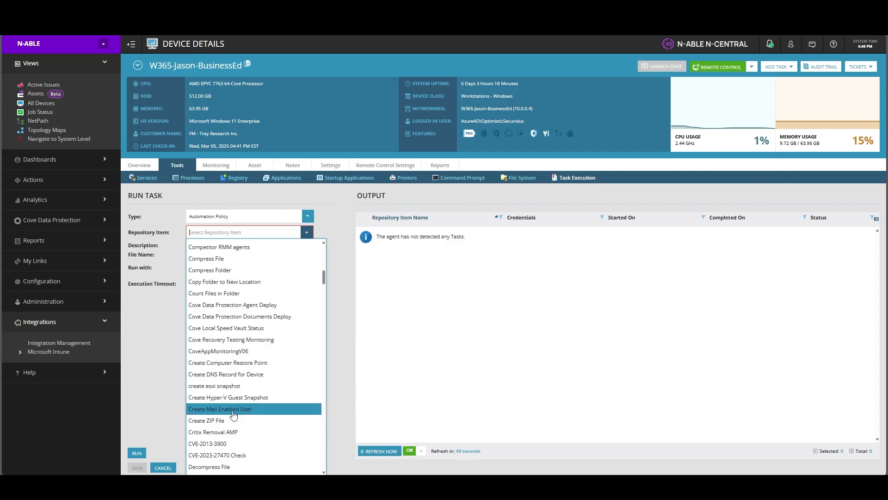
pyautogui.click(254, 420)
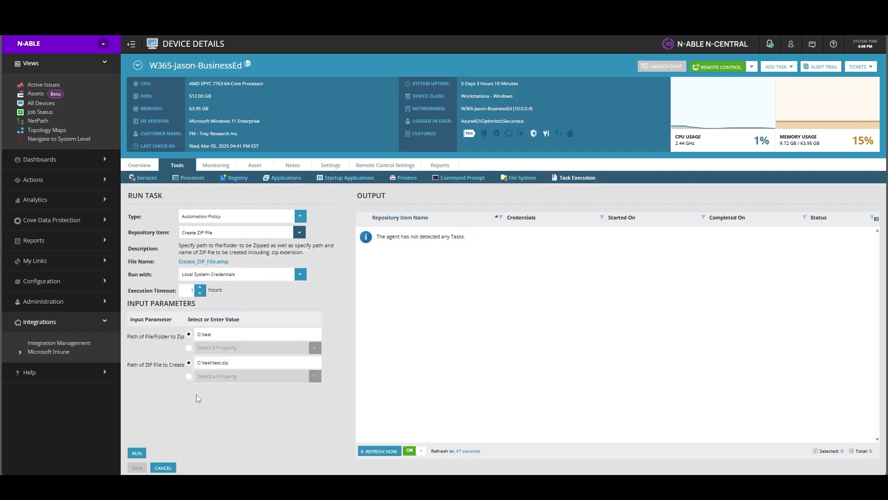
# - Run the Create ZIP File task with C:\test as the source path and C:\test\test.zip as the ZIP file
pyautogui.moveTo(226, 333); pyautogui.dragTo(154, 329)
pyautogui.moveTo(246, 362); pyautogui.dragTo(191, 363)
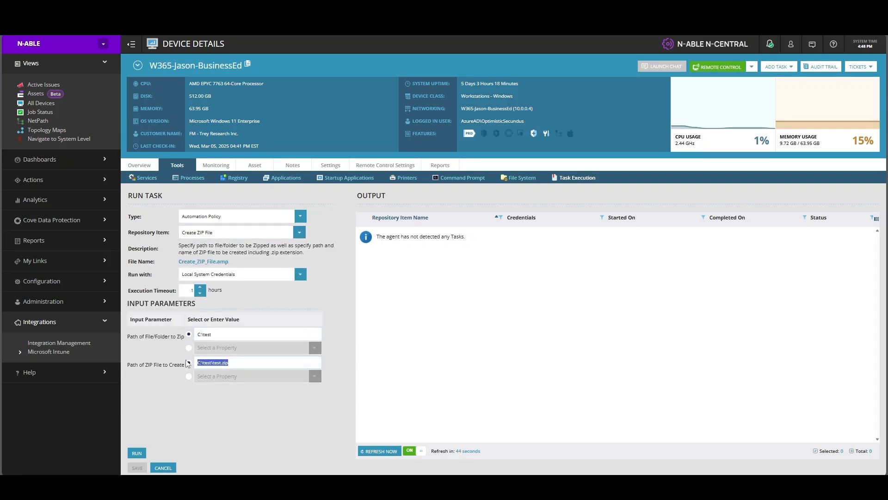
pyautogui.click(136, 454)
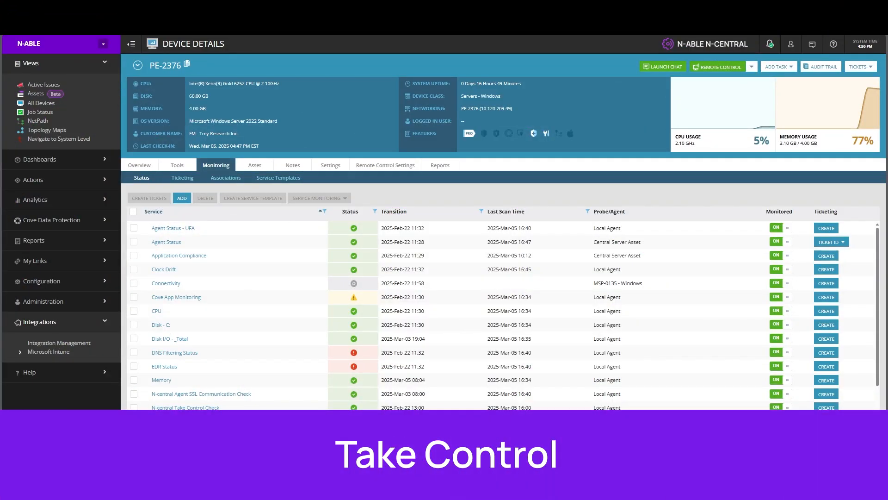
# - Launch a Take Control remote access session on PE-2376 and collapse its system details
pyautogui.click(751, 66)
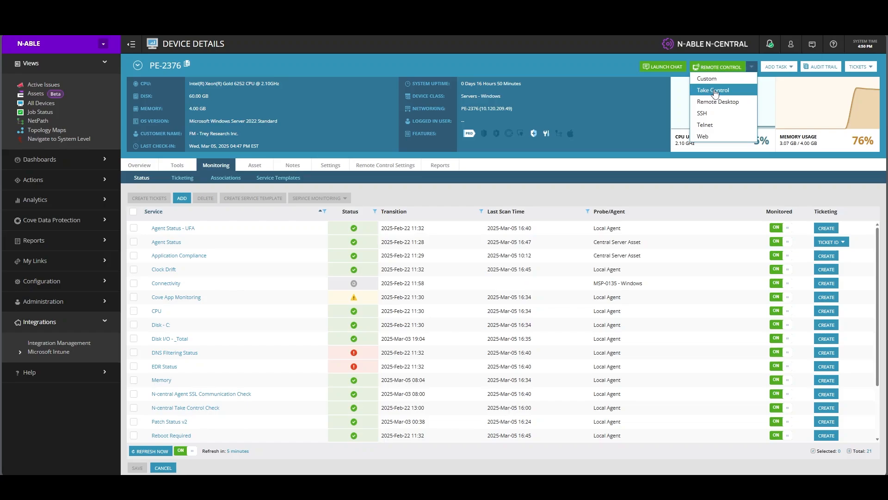
pyautogui.click(715, 91)
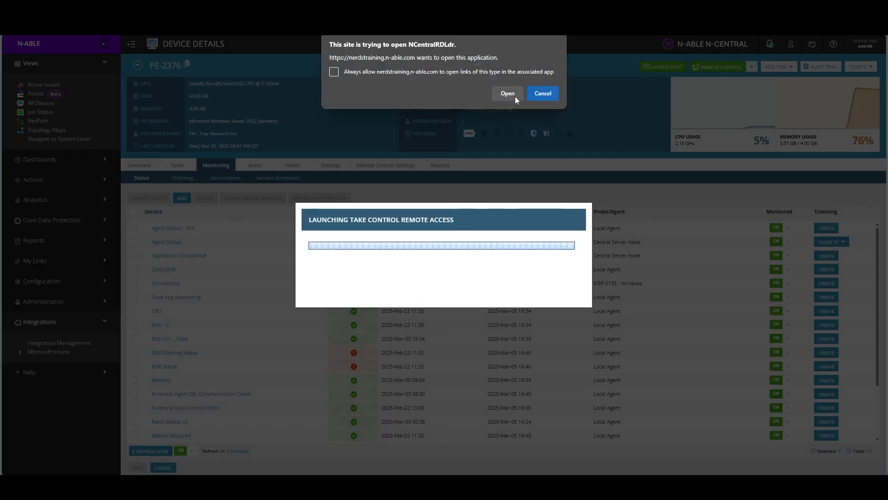
pyautogui.click(513, 94)
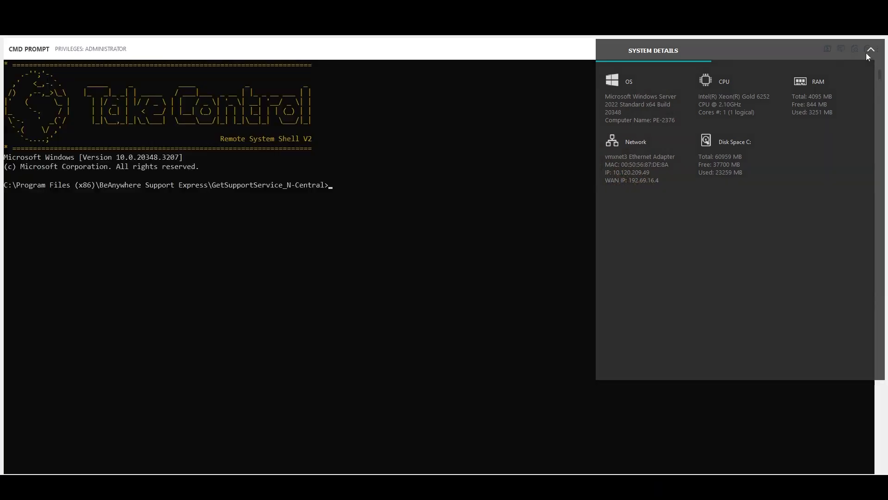
pyautogui.click(871, 50)
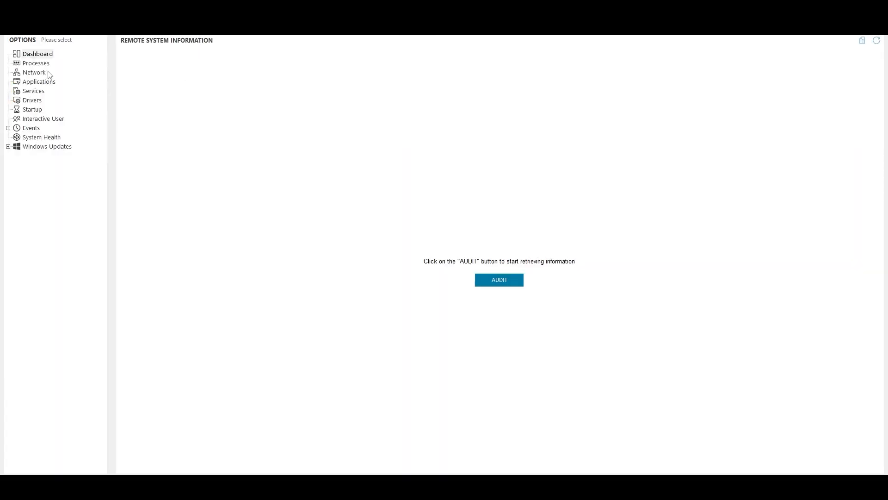
# - View the device's services in the remote system information and browse its remote registry to HKEY_LOCAL_MACHINE\SOFTWARE\Intel
pyautogui.click(32, 91)
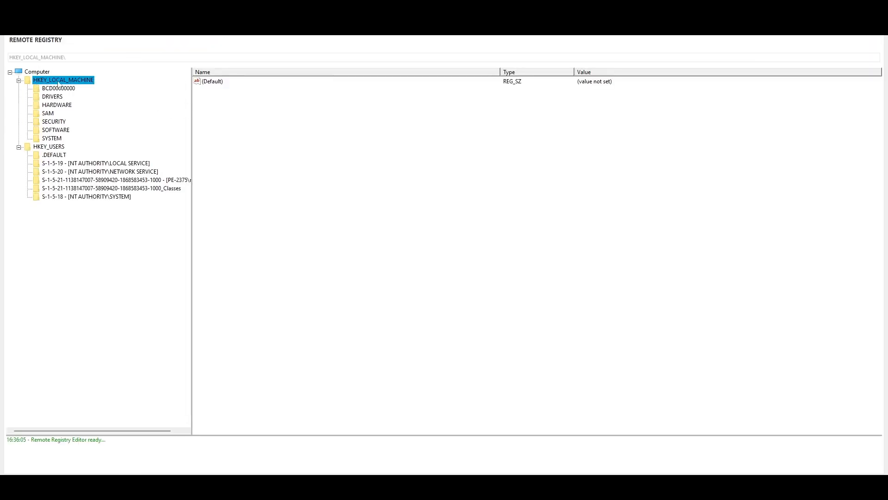
pyautogui.click(58, 130)
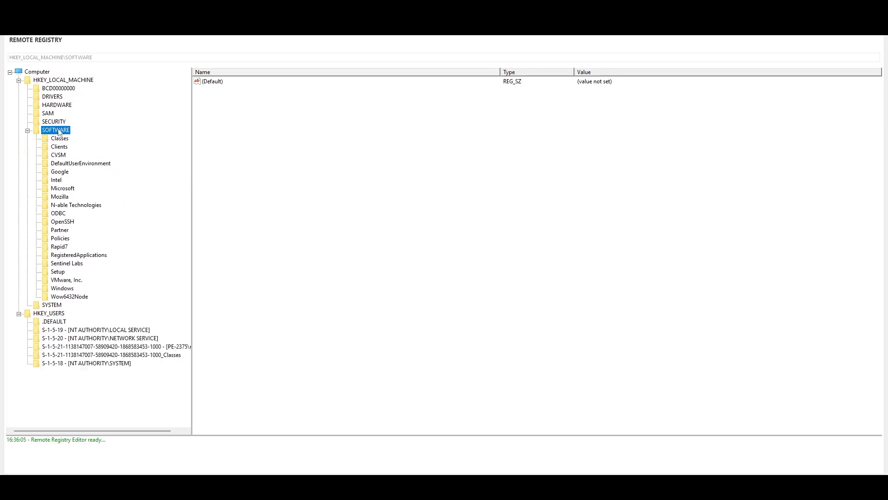
pyautogui.click(61, 181)
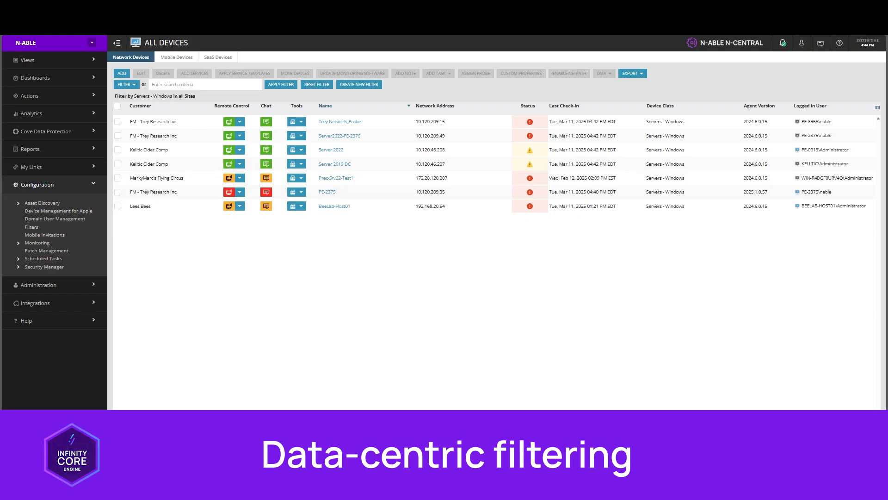
# - Open the Filters configuration and look through the list of existing filters
pyautogui.click(31, 227)
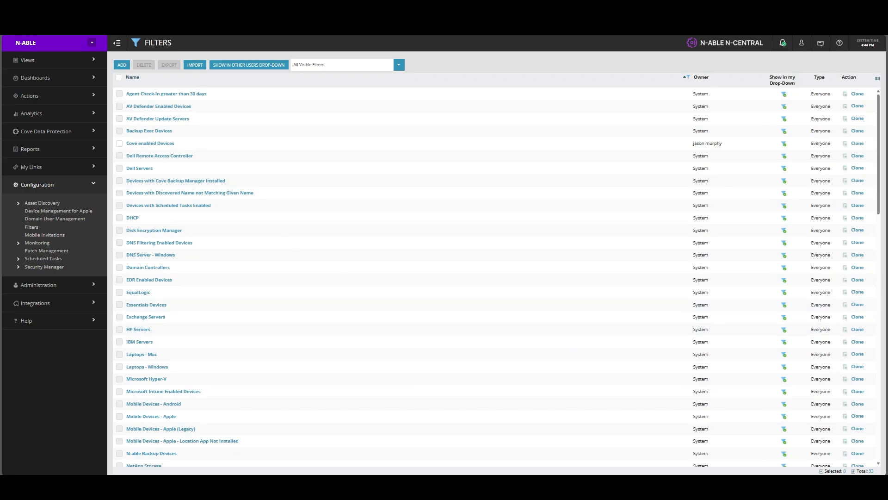
pyautogui.scroll(-15, 437, 222)
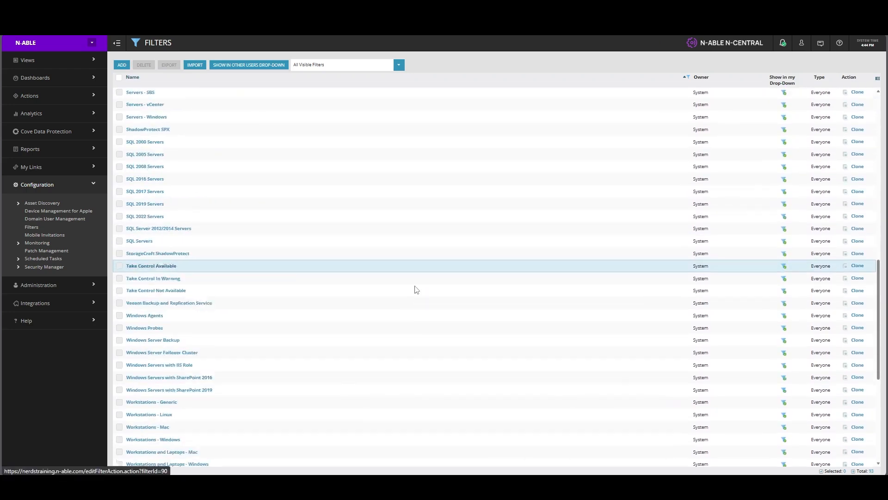
pyautogui.scroll(3, 388, 338)
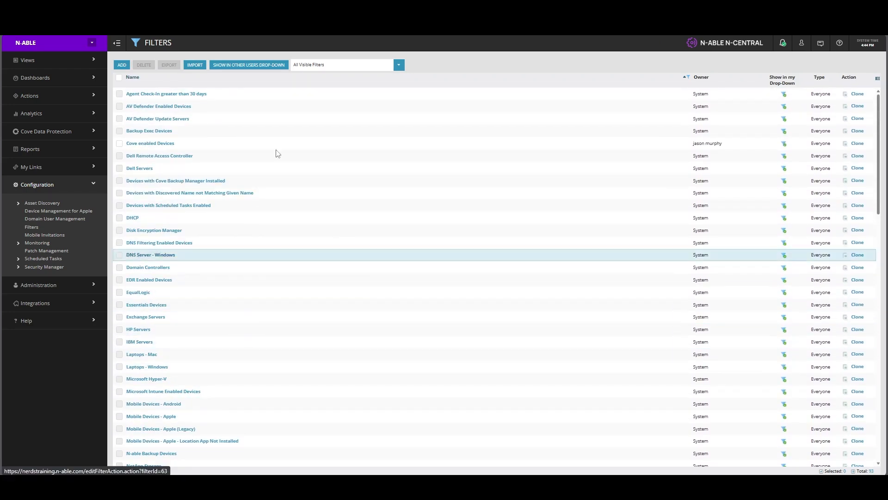
# - Start a new filter that finds devices where the OS property PowerShell Version CONTAINS 5
pyautogui.click(123, 65)
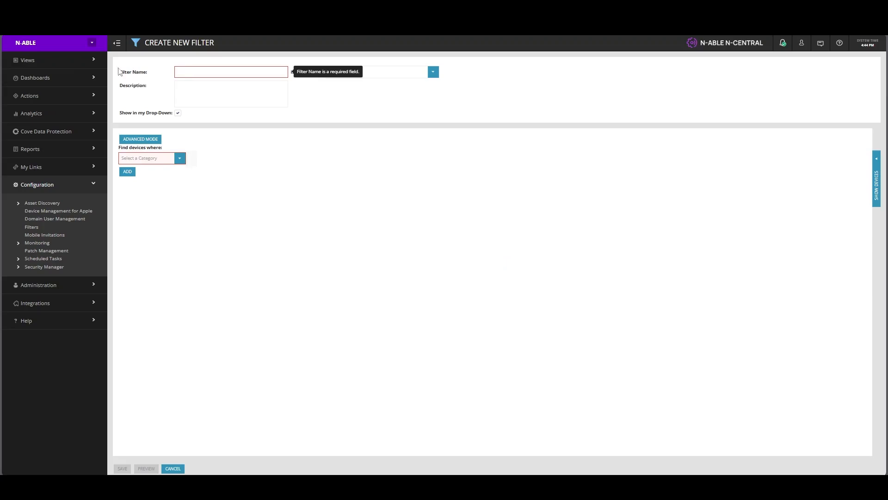
pyautogui.click(179, 158)
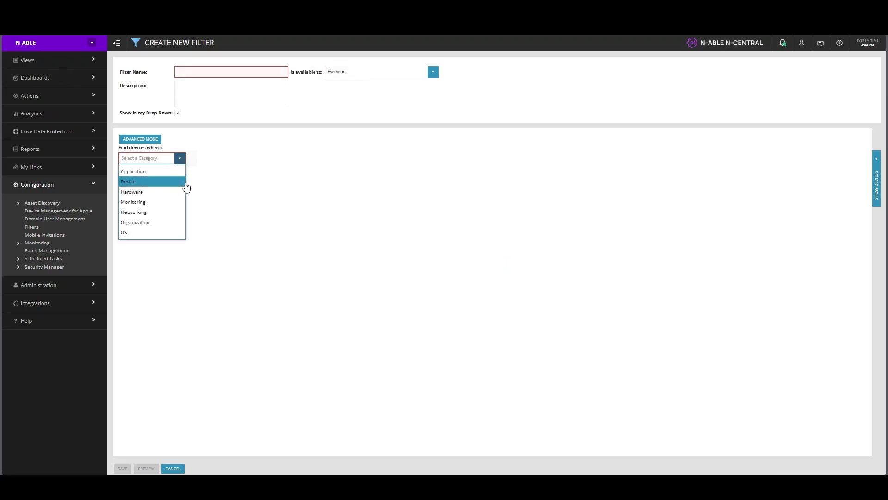
pyautogui.click(140, 234)
pyautogui.click(294, 159)
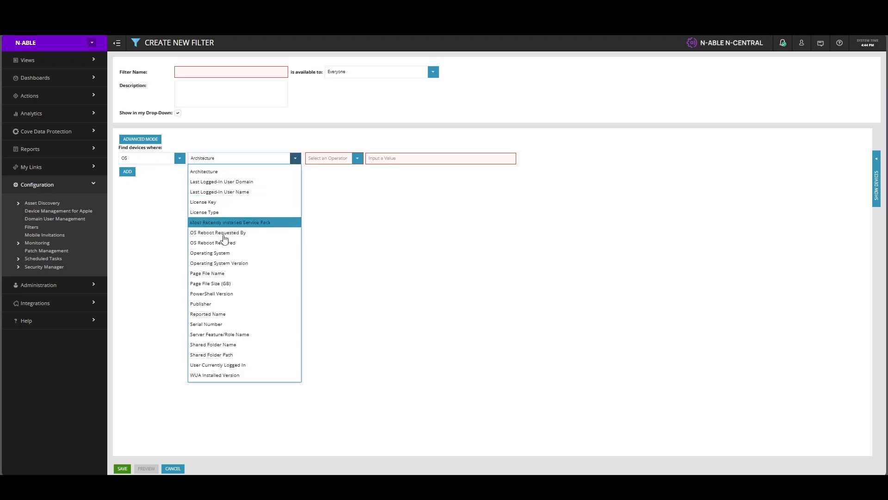
pyautogui.click(217, 297)
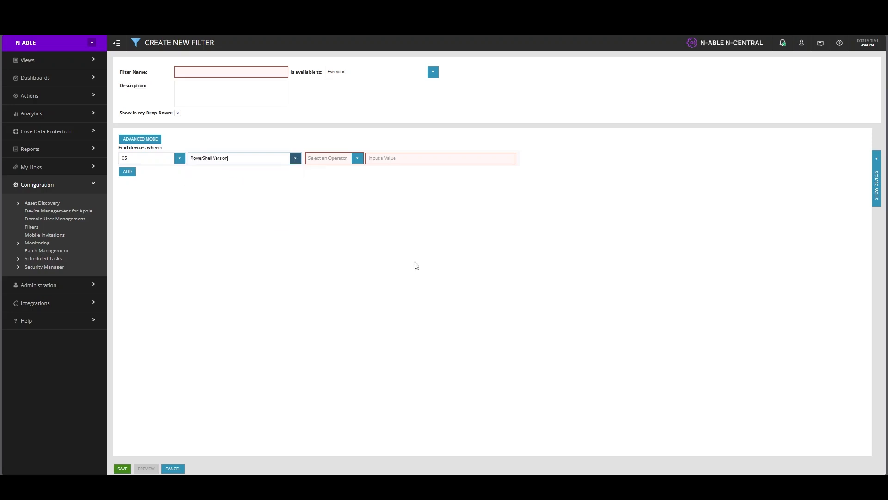
pyautogui.click(357, 159)
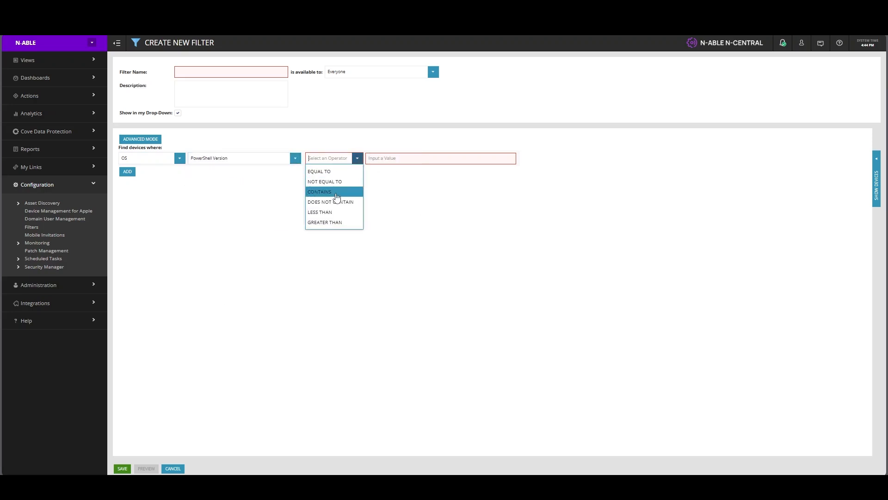
pyautogui.click(324, 191)
pyautogui.click(382, 160)
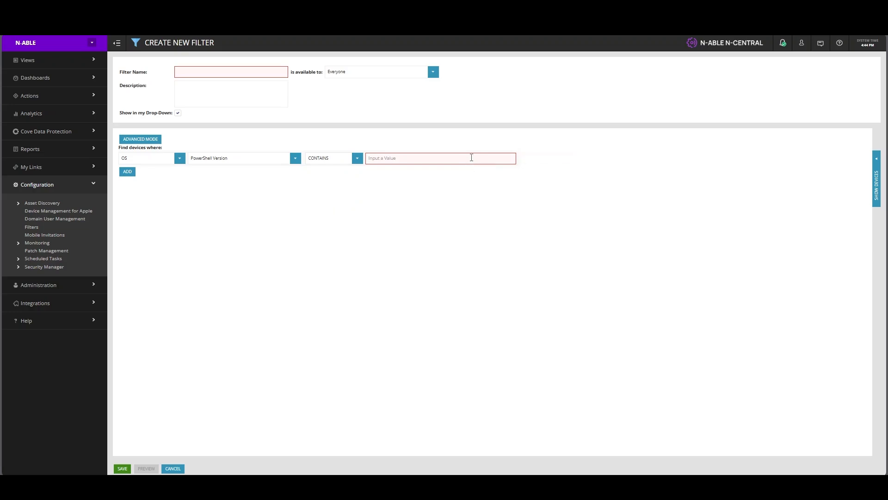
pyautogui.write('5')
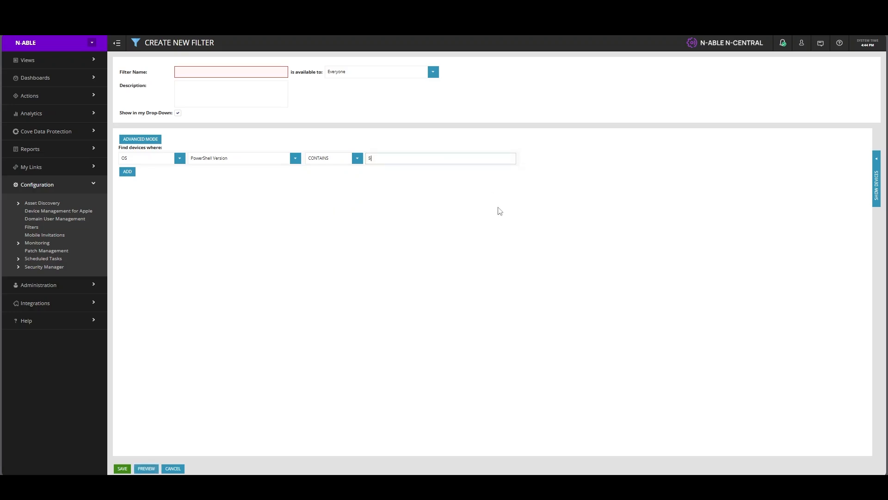
# - Preview the devices that match the filter and look through the resulting list
pyautogui.click(146, 468)
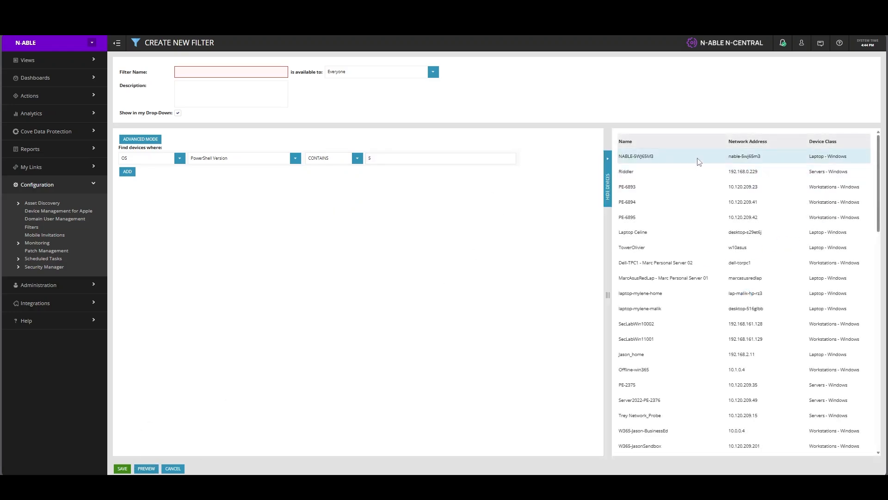
pyautogui.scroll(-5, 698, 160)
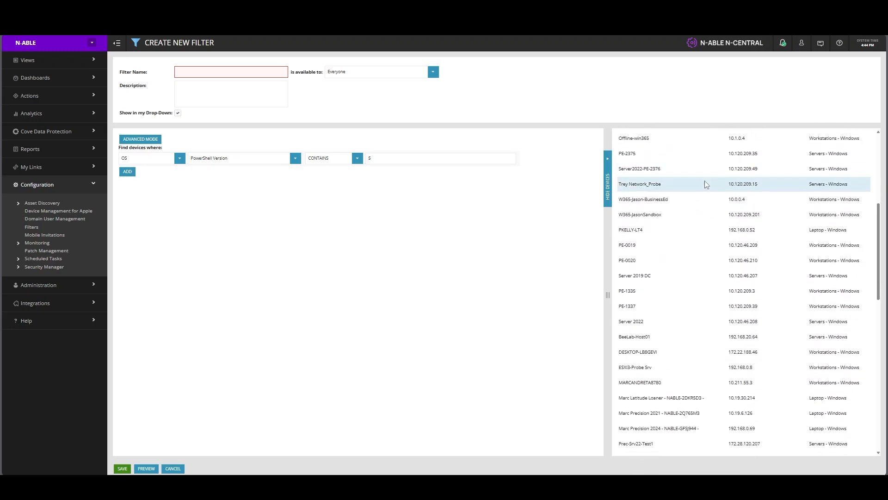
pyautogui.scroll(-10, 797, 278)
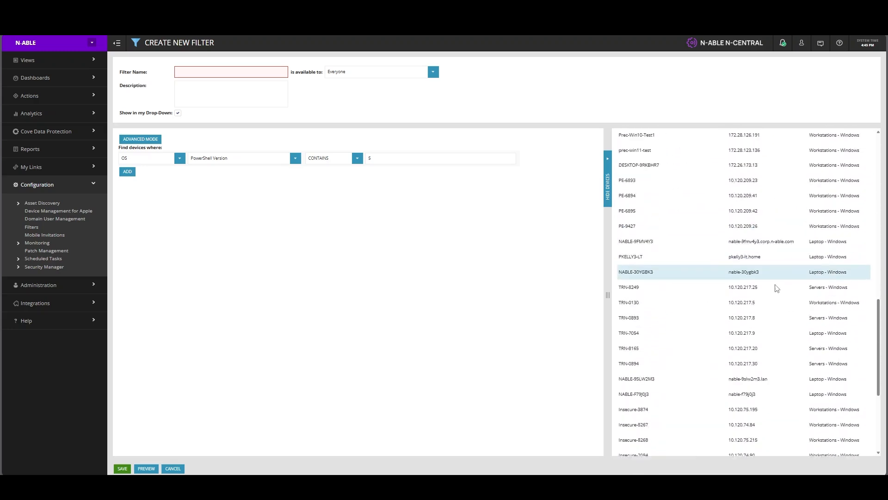
pyautogui.scroll(10, 758, 342)
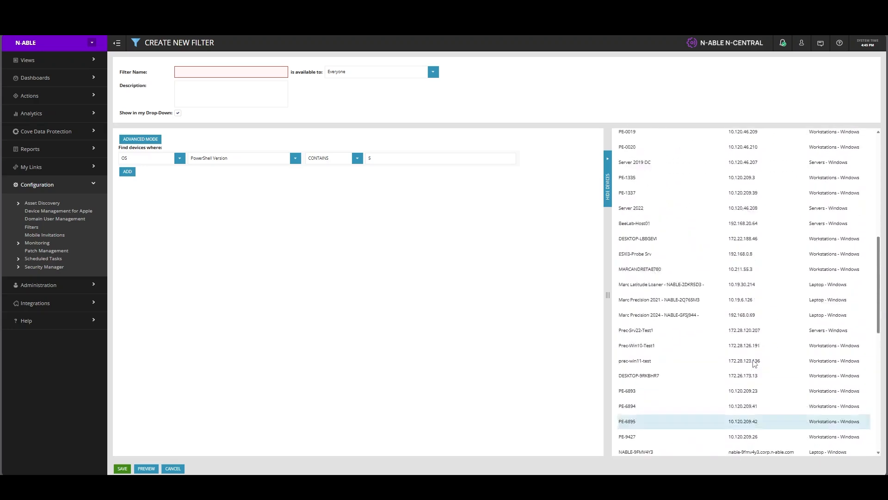
# - Change the filter's PowerShell Version value to 7 and preview the matching devices
pyautogui.click(382, 157)
pyautogui.press('BackSpace')
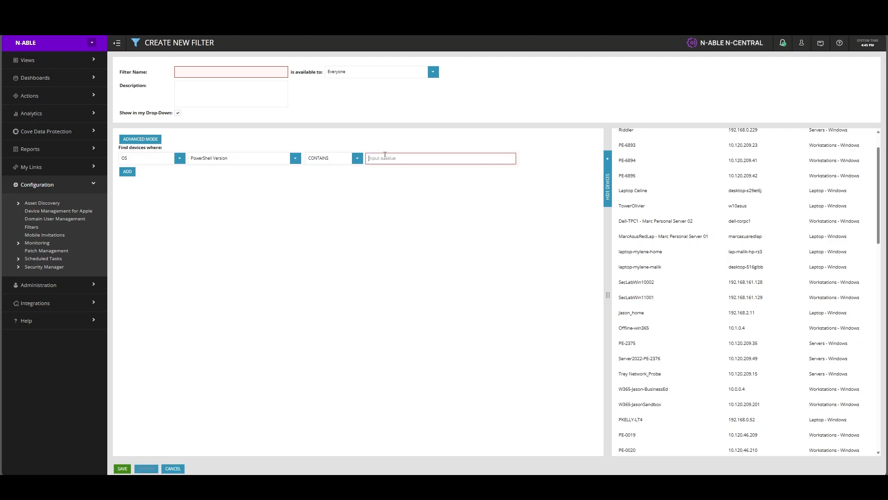
pyautogui.write('7')
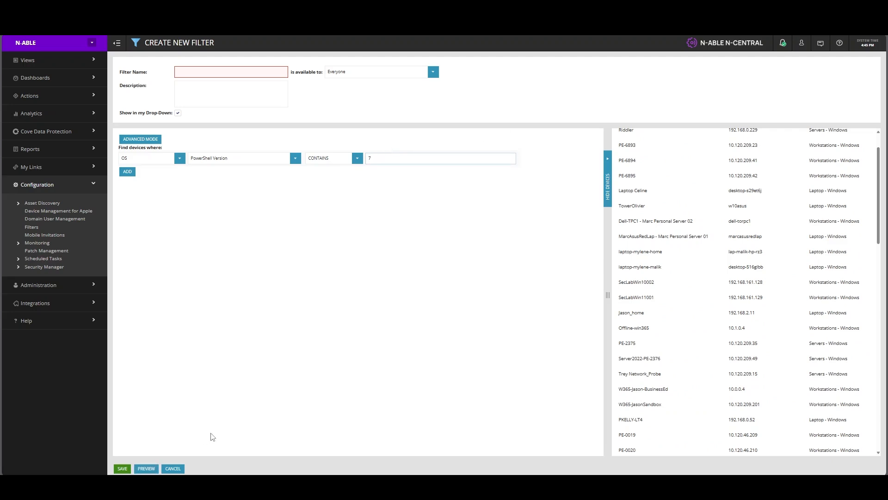
pyautogui.click(145, 469)
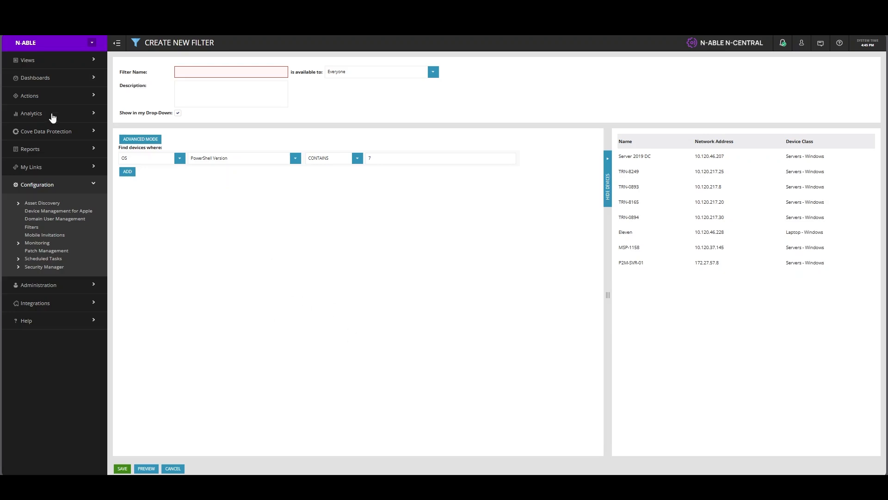
pyautogui.click(92, 44)
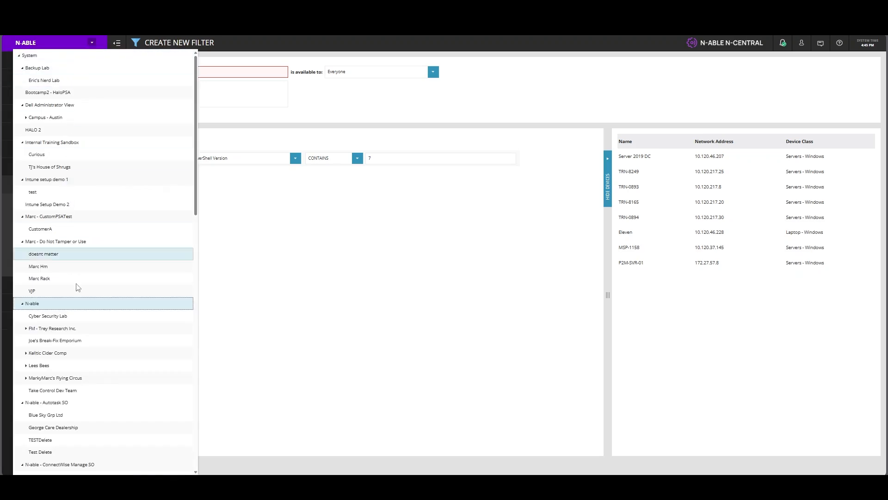
pyautogui.click(355, 299)
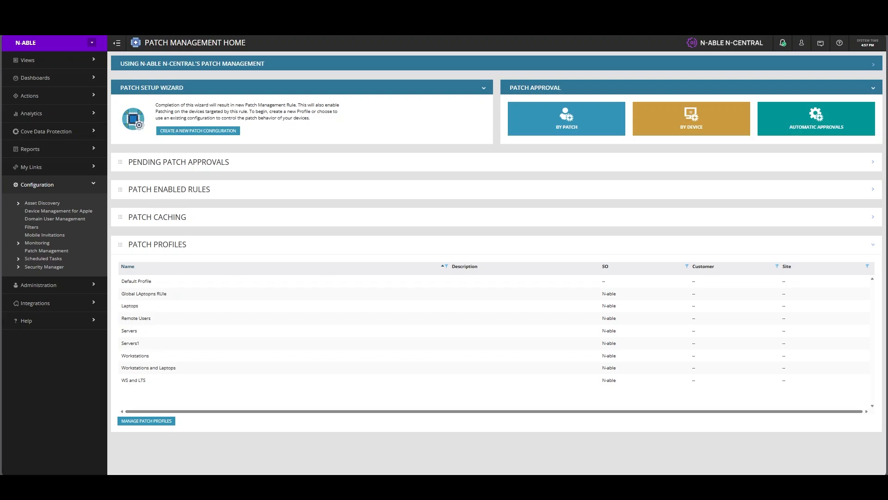
# - Start a new patch configuration, review the wizard's profile configuration settings, and cancel the wizard
pyautogui.click(190, 131)
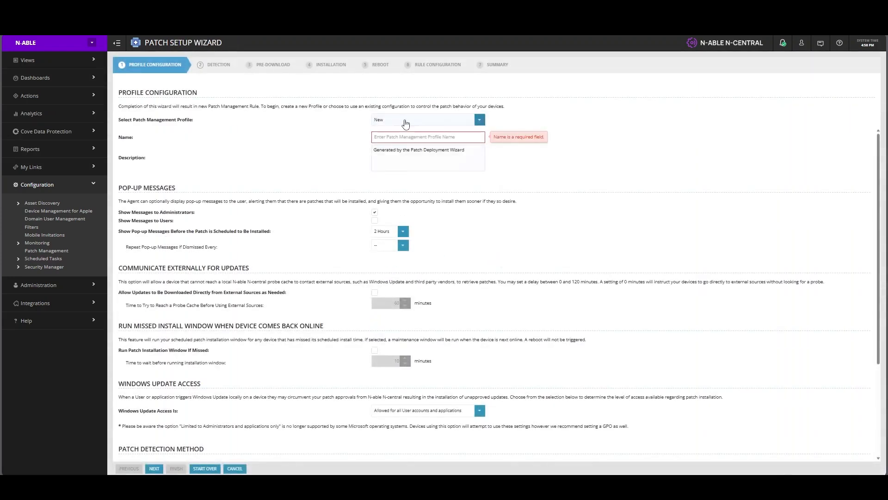
pyautogui.scroll(-2, 395, 296)
pyautogui.scroll(-1, 396, 296)
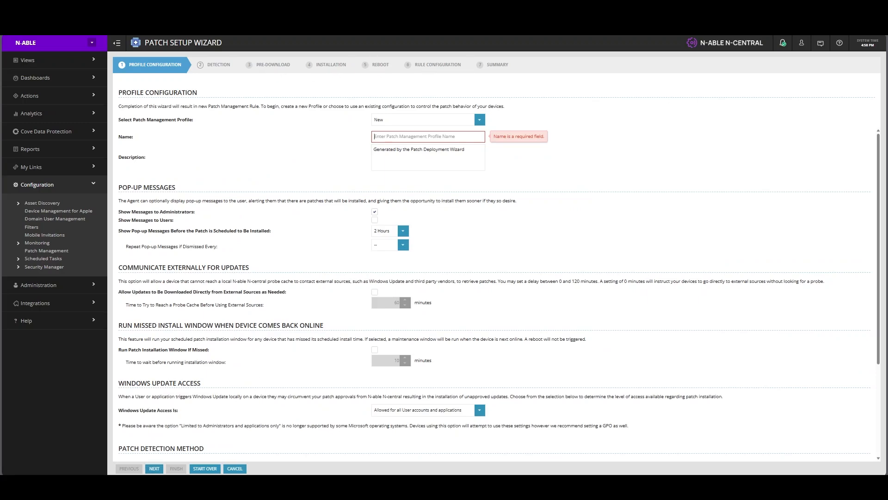
pyautogui.click(235, 468)
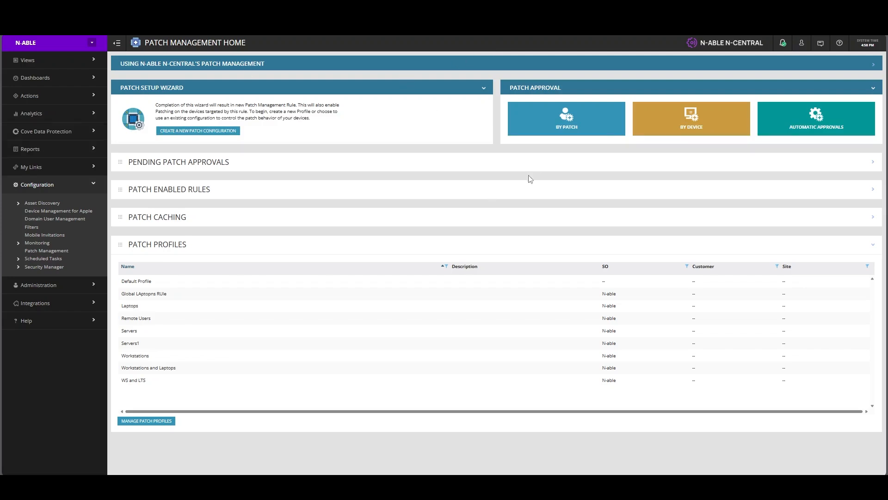
# - Start a new automatic patch approval rule and look through its list of products
pyautogui.click(804, 130)
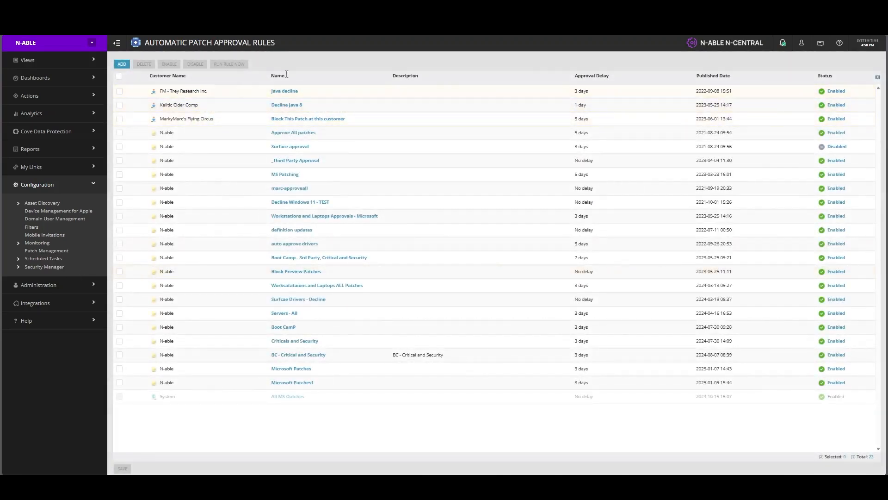
pyautogui.click(121, 64)
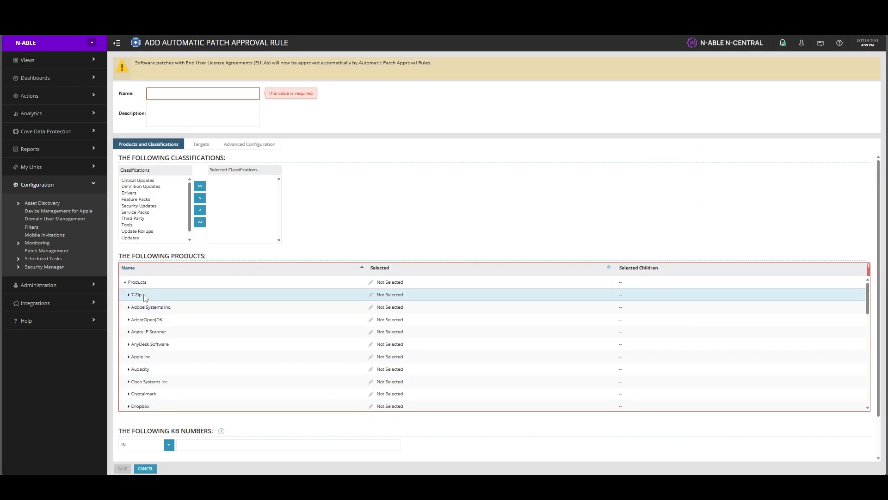
pyautogui.scroll(-2, 192, 376)
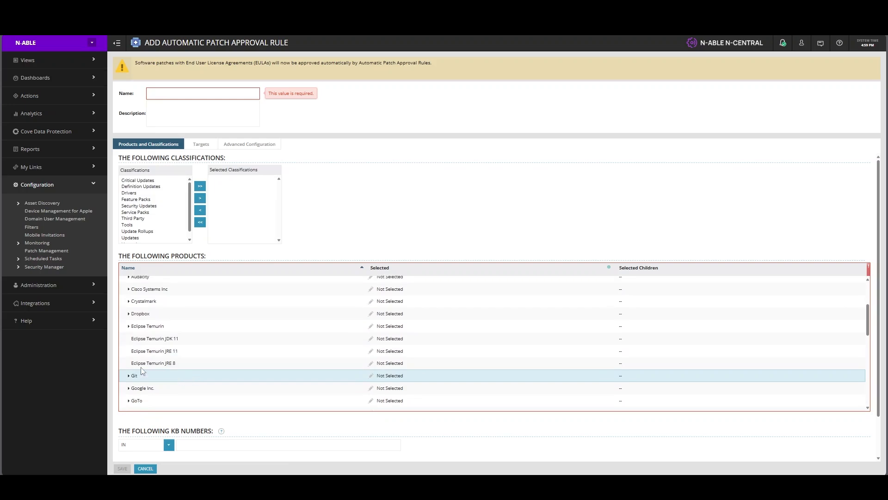
pyautogui.scroll(-4, 171, 361)
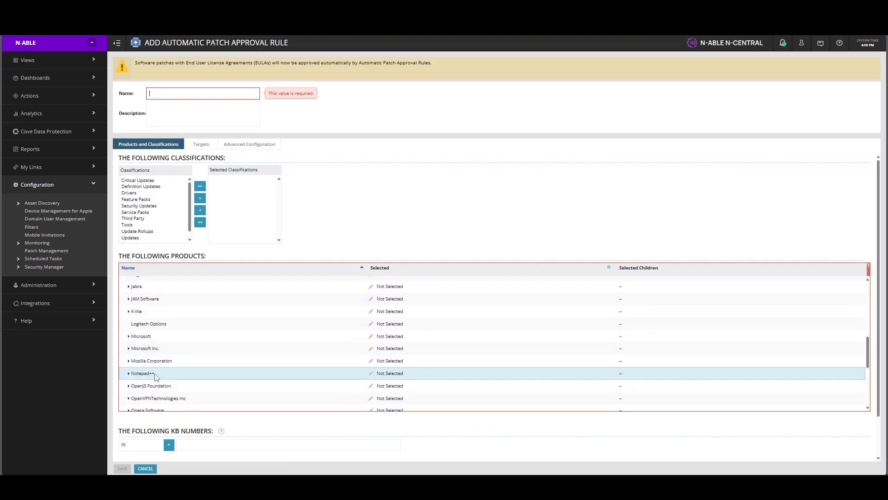
pyautogui.scroll(-3, 174, 361)
pyautogui.scroll(3, 176, 360)
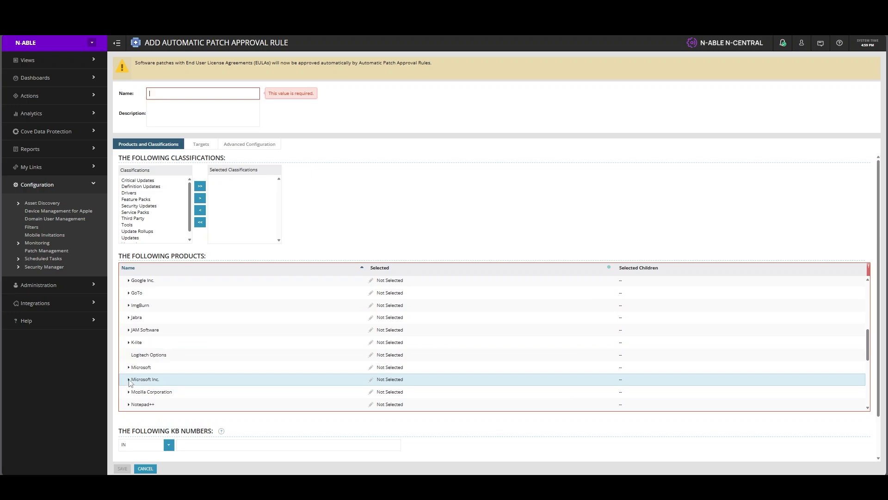
# - Expand Microsoft Inc., Microsoft and its Windows group in the approval rule's product list
pyautogui.click(129, 379)
pyautogui.scroll(-1, 164, 367)
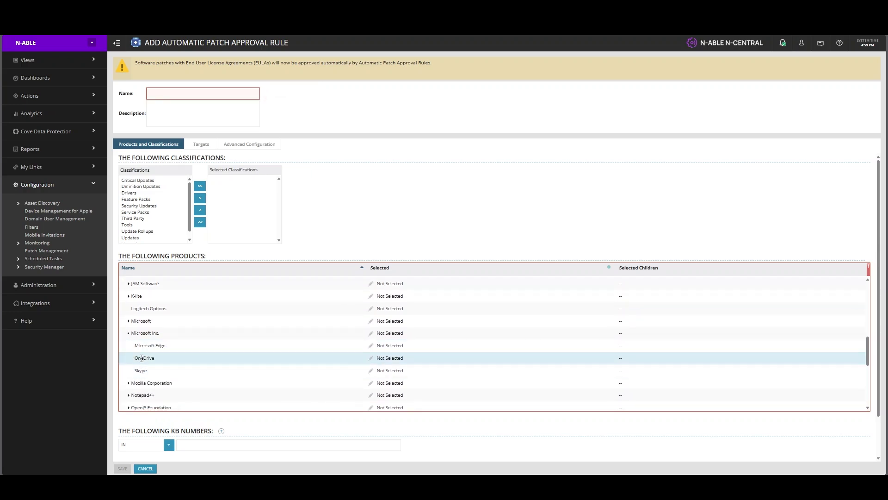
pyautogui.click(128, 321)
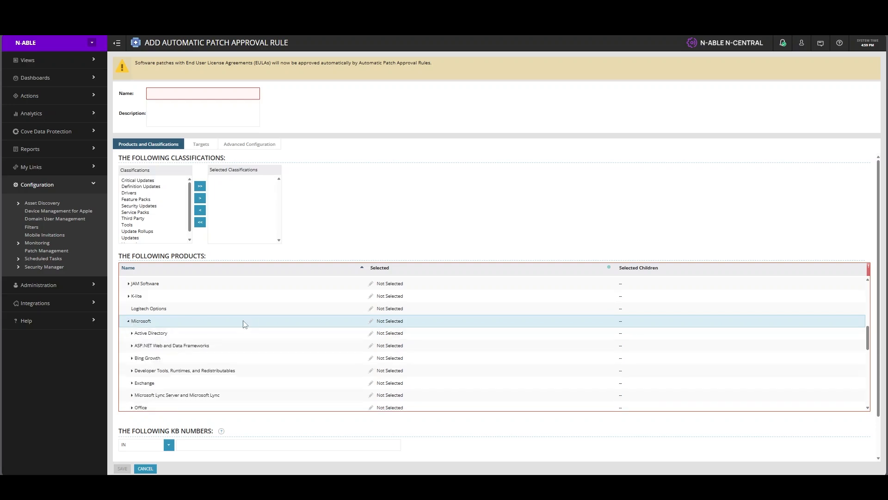
pyautogui.scroll(-5, 268, 357)
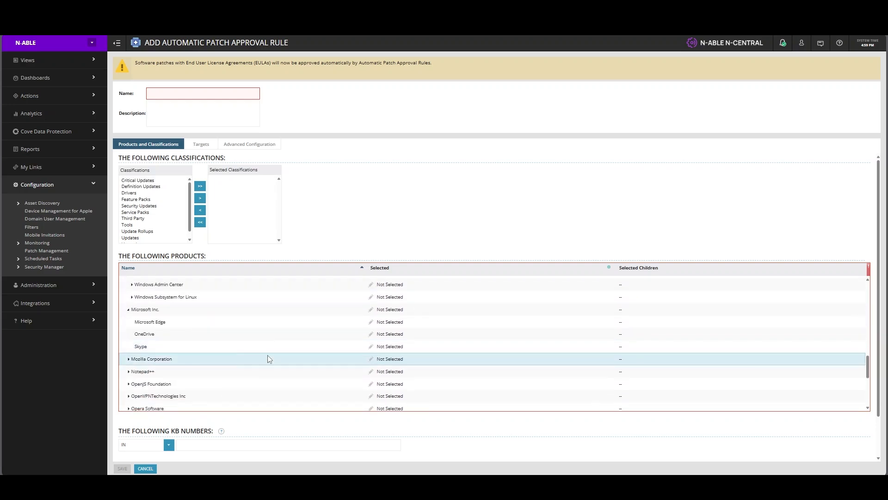
pyautogui.scroll(1, 185, 319)
pyautogui.click(132, 318)
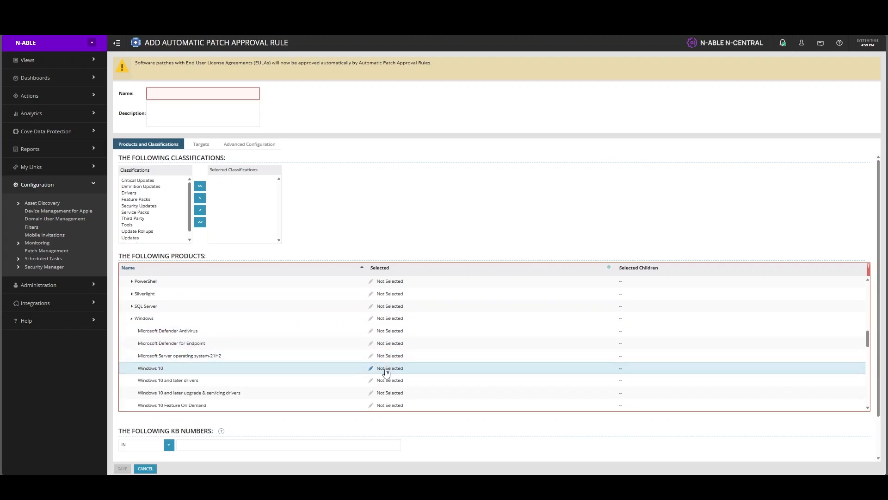
# - Add Critical Updates, Definition Updates, Security Updates and Updates to the approval rule's selected classifications
pyautogui.click(142, 181)
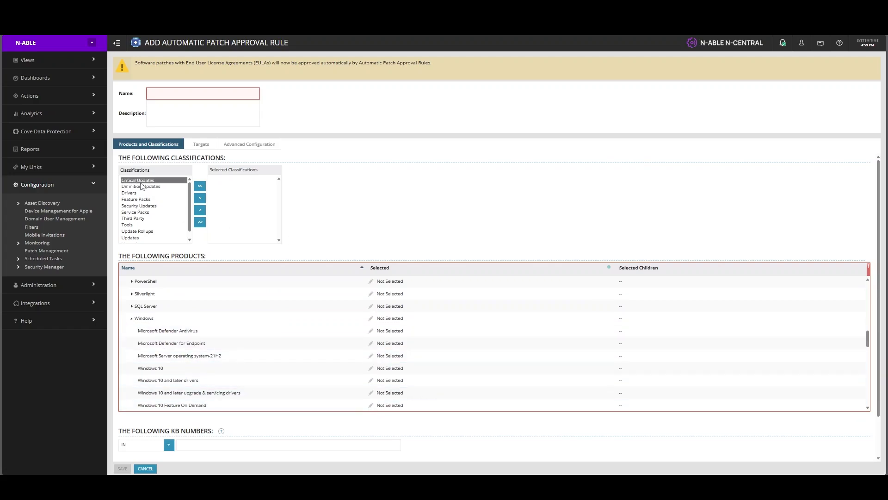
pyautogui.click(200, 199)
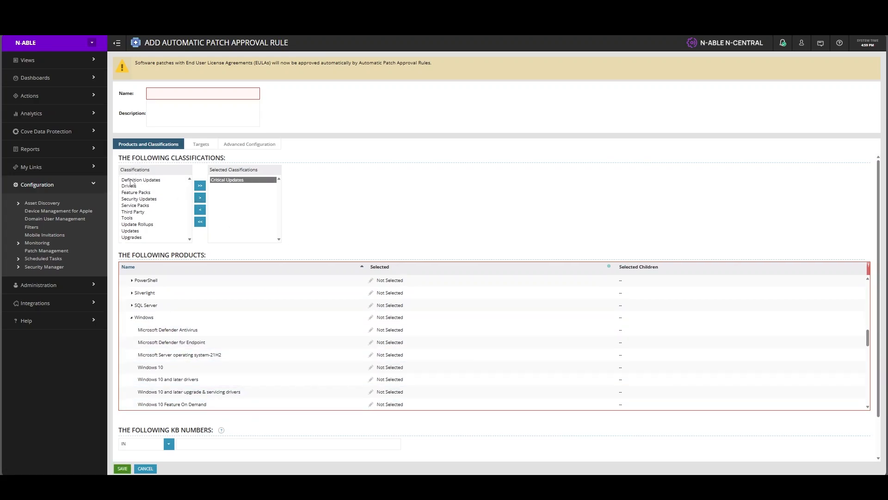
pyautogui.click(199, 199)
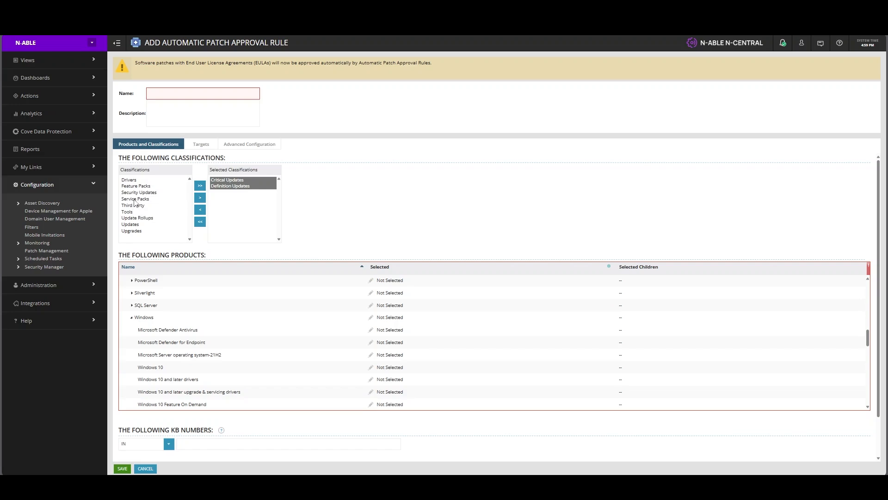
pyautogui.click(136, 194)
pyautogui.click(200, 198)
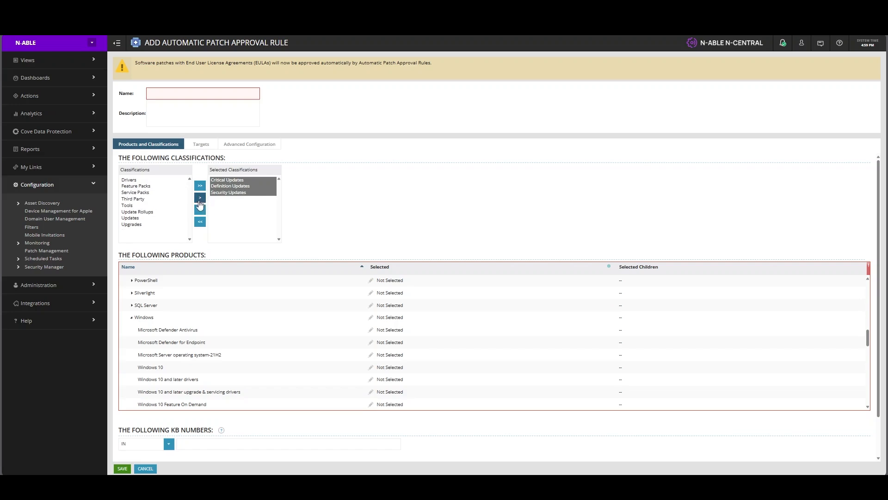
pyautogui.click(134, 220)
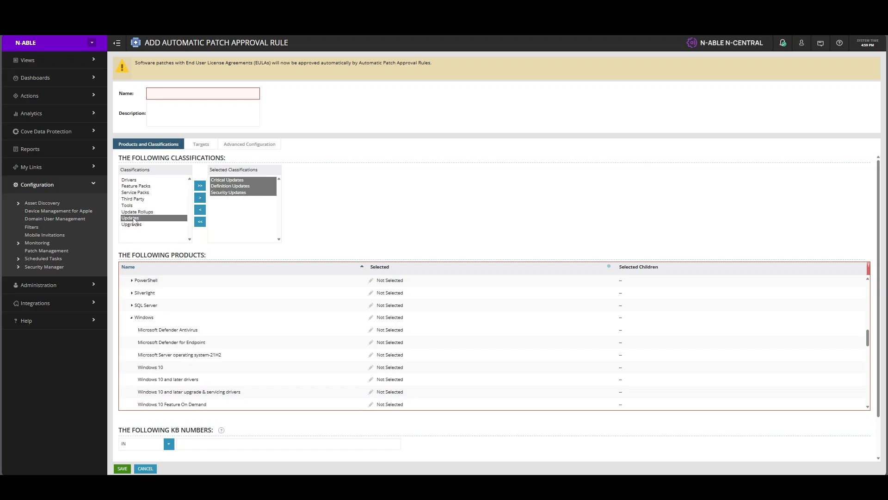
pyautogui.click(200, 198)
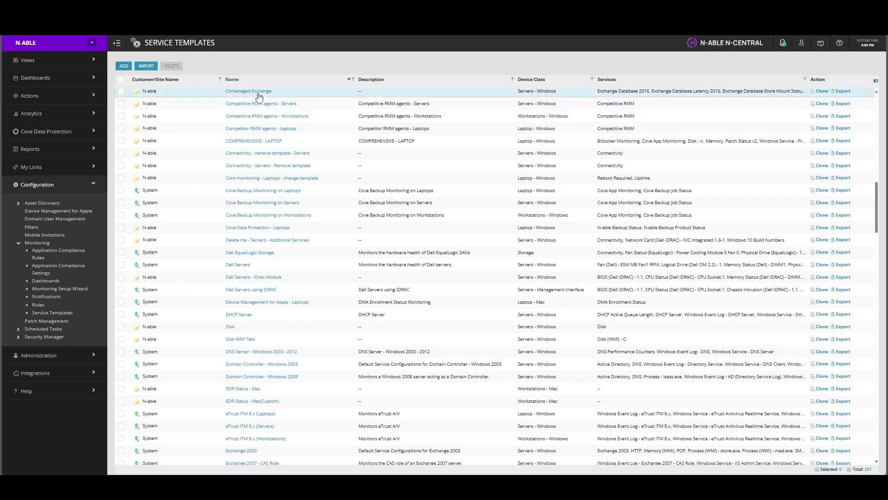
# - Look through the list of service templates and open Workstations - Windows (N-able Clone)
pyautogui.scroll(-5, 276, 244)
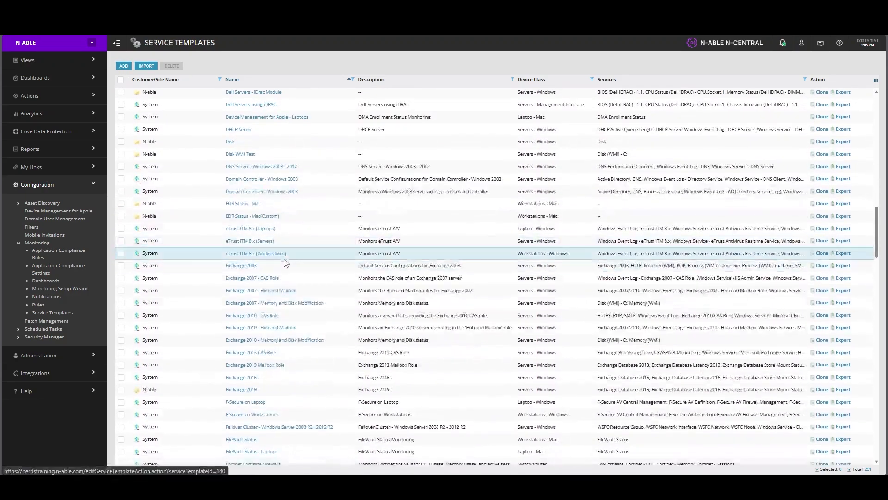
pyautogui.scroll(-5, 288, 267)
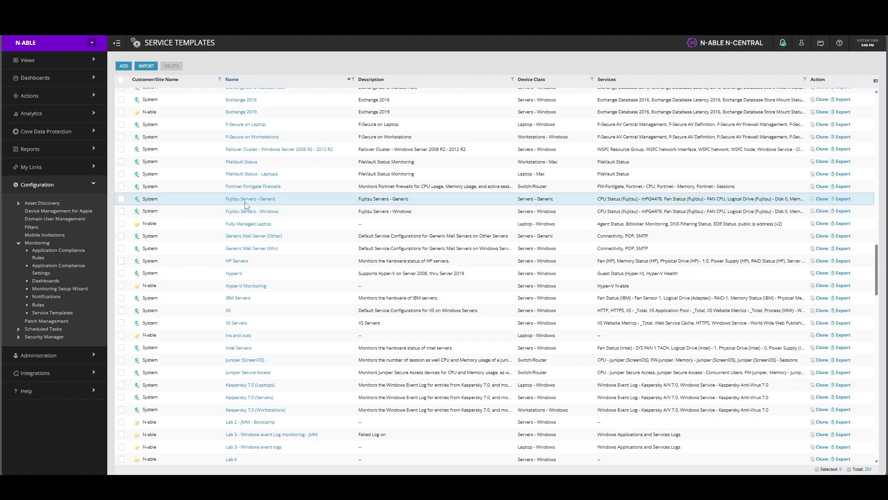
pyautogui.scroll(-12, 273, 376)
pyautogui.scroll(-10, 276, 412)
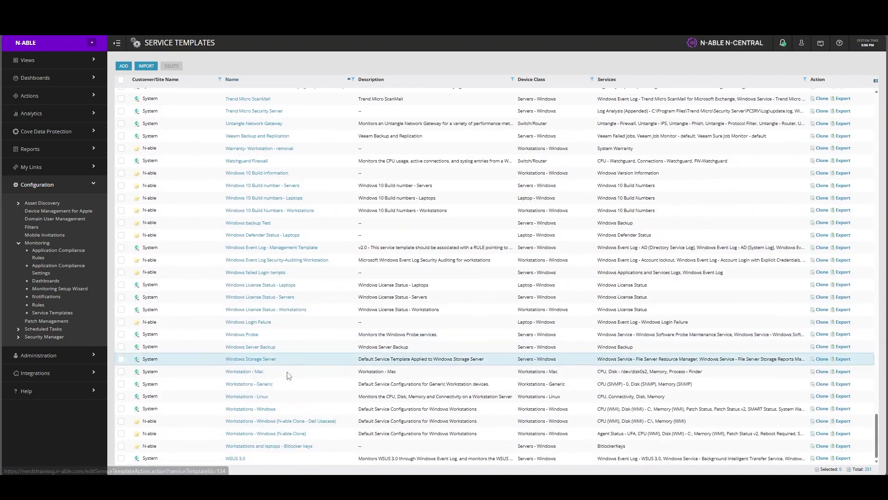
pyautogui.click(277, 433)
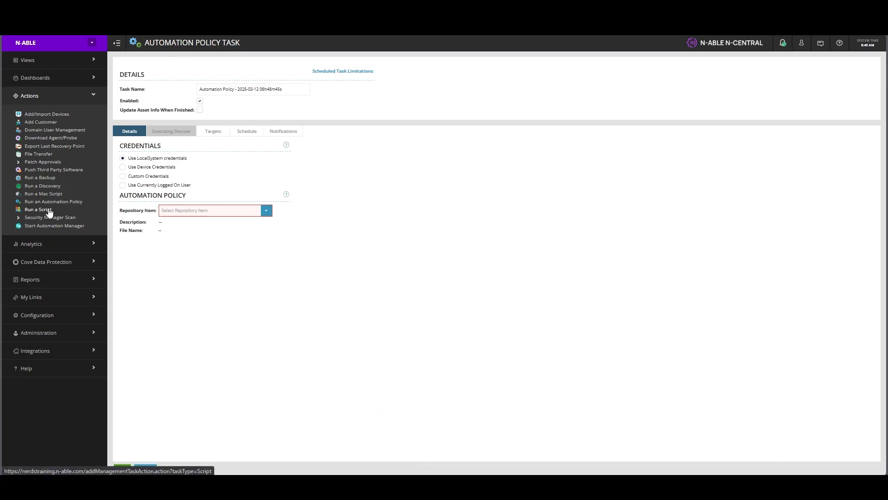
# - Find the repository items matching "Maint" and choose Device Maintenance as the task's automation policy
pyautogui.click(247, 209)
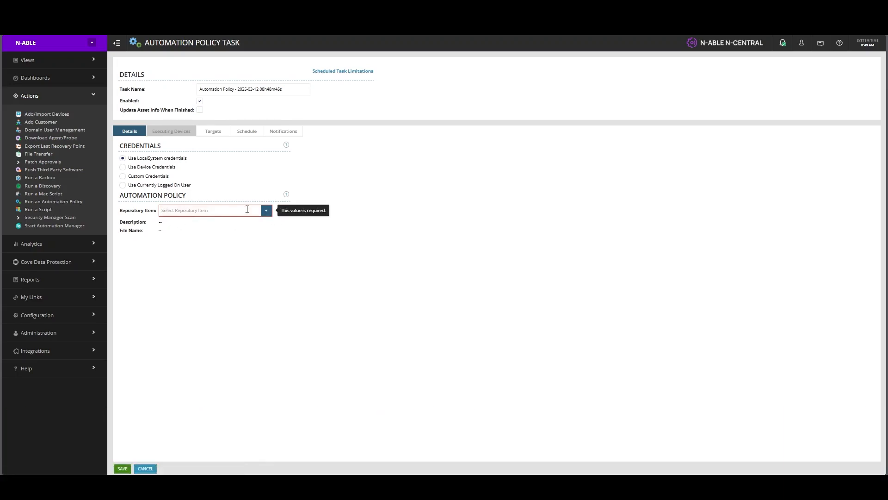
pyautogui.write('Maint')
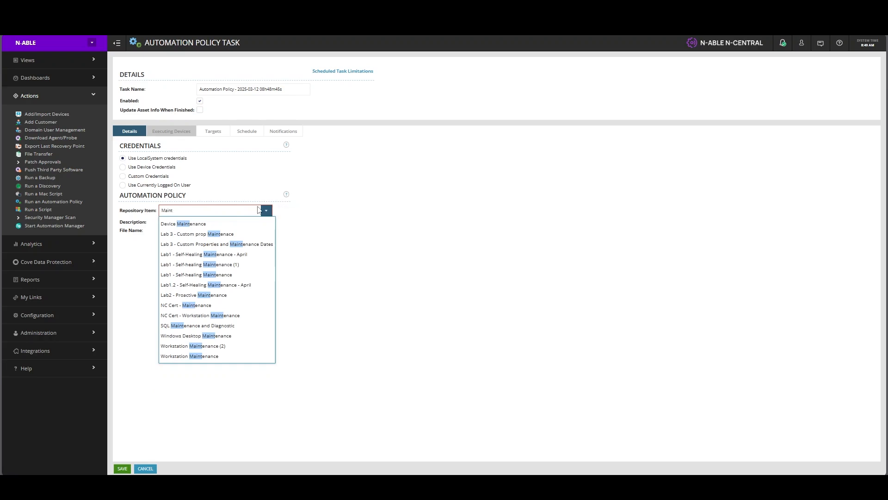
pyautogui.click(223, 224)
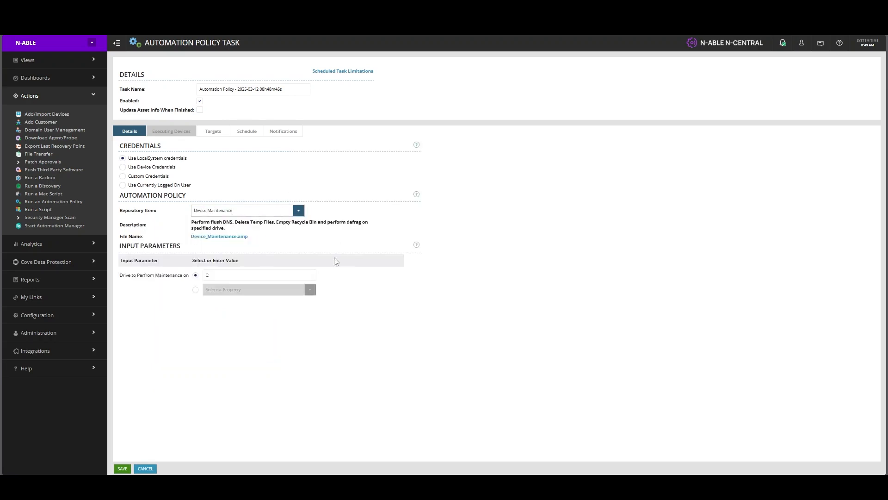
# - Examine the properties available for the drive maintenance parameter, and switch it back to the entered value C:
pyautogui.click(196, 290)
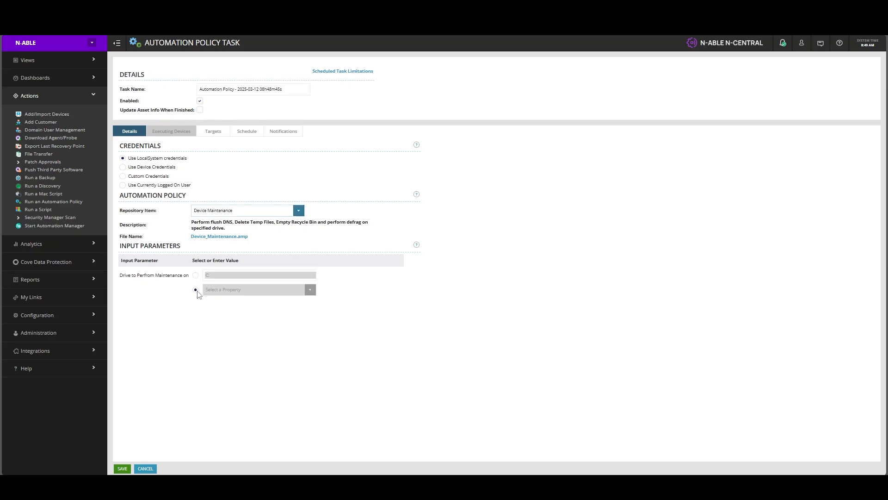
pyautogui.click(310, 290)
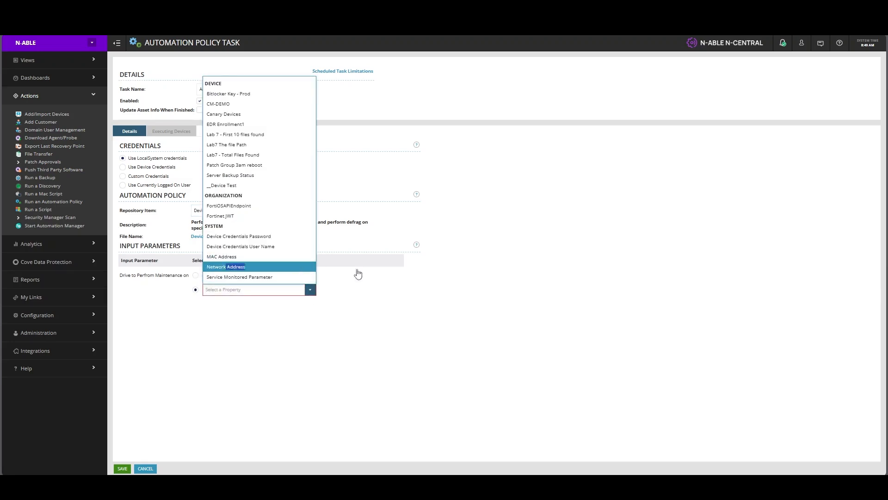
pyautogui.click(392, 298)
pyautogui.click(196, 275)
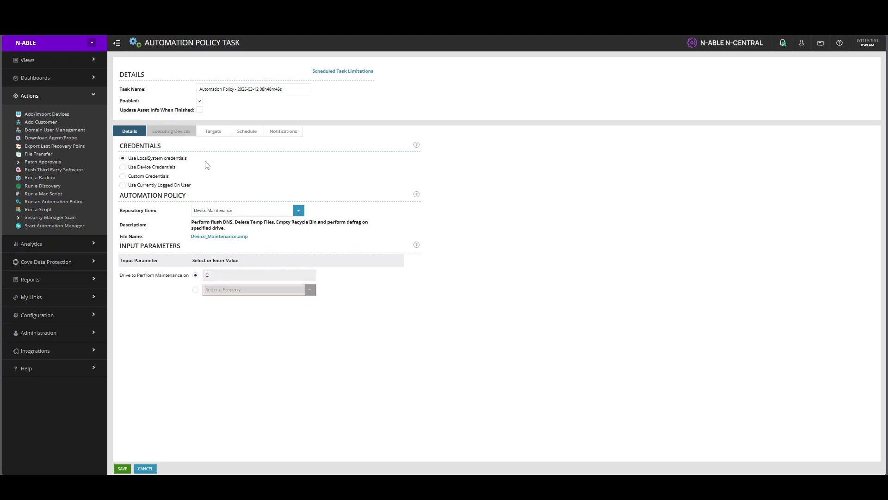
# - Add the device Server2022-PE-2376 to the automation policy task's targets and review its available schedule types
pyautogui.click(213, 131)
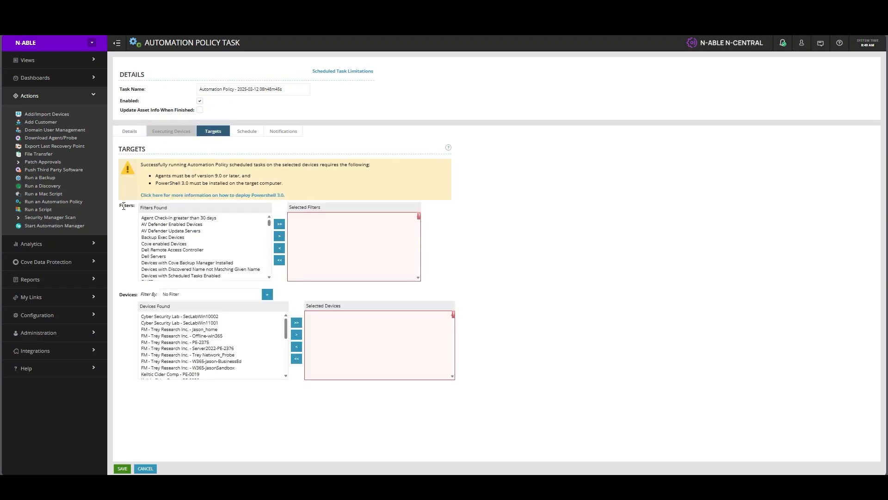
pyautogui.click(195, 349)
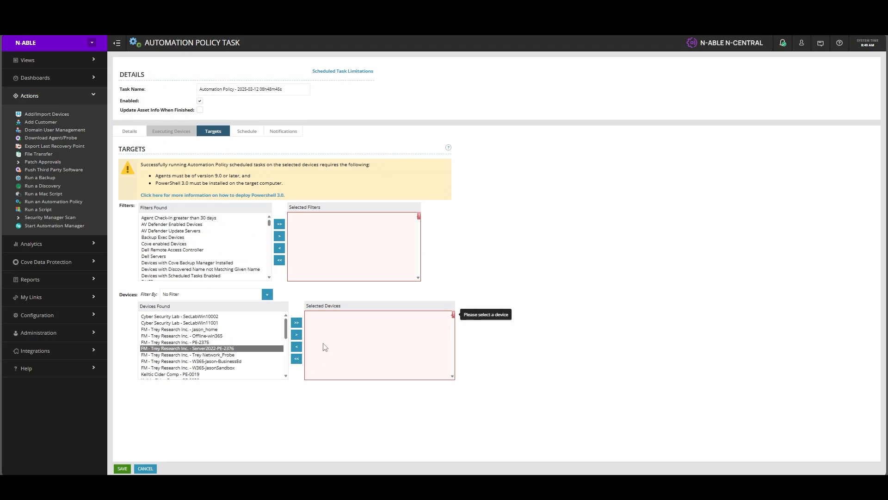
pyautogui.click(297, 334)
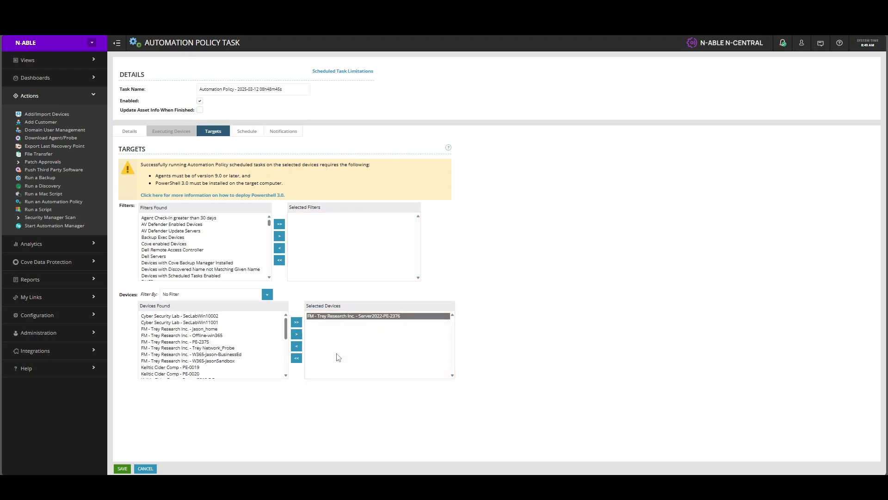
pyautogui.click(245, 132)
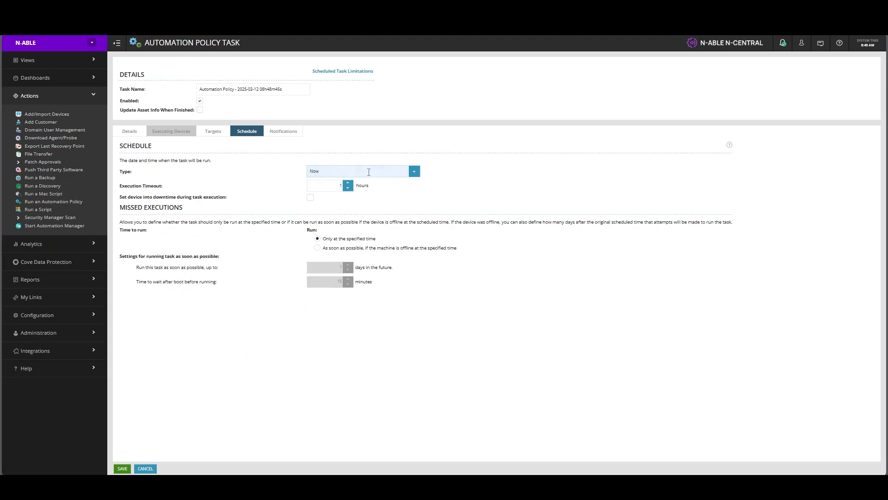
pyautogui.click(414, 172)
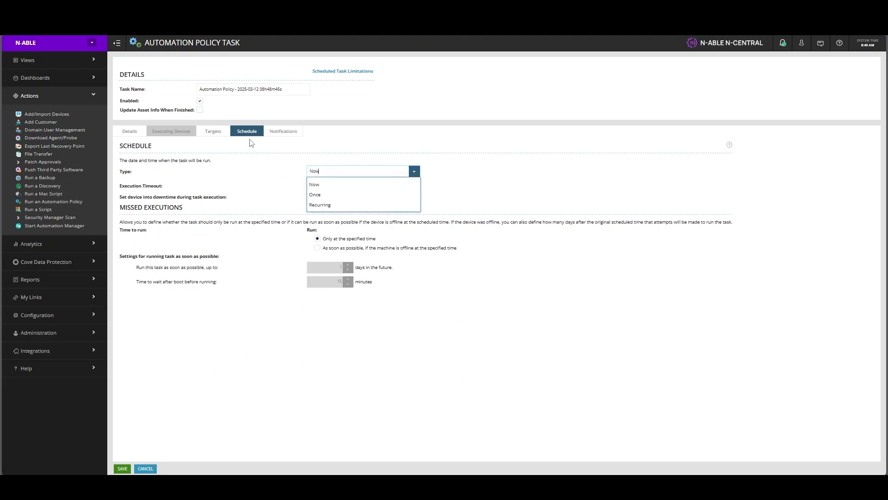
# - Enable the automation policy task's notifications for both Success and Failure
pyautogui.click(283, 131)
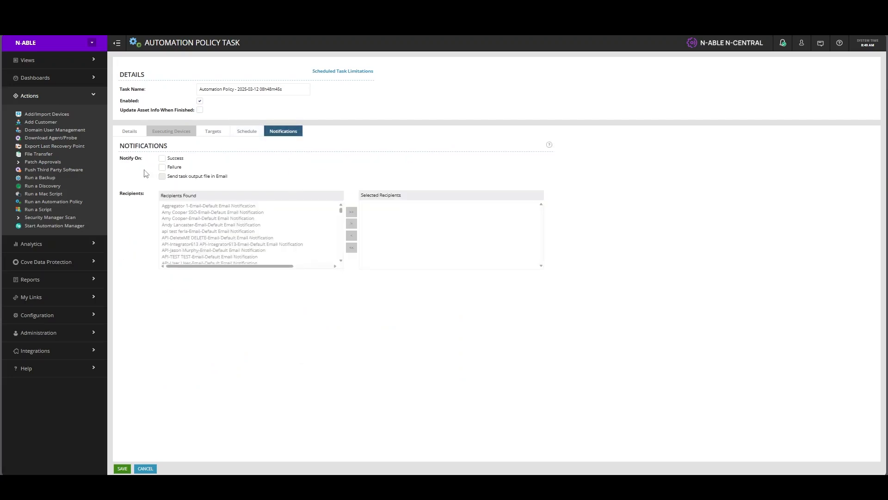
pyautogui.click(162, 158)
pyautogui.click(162, 167)
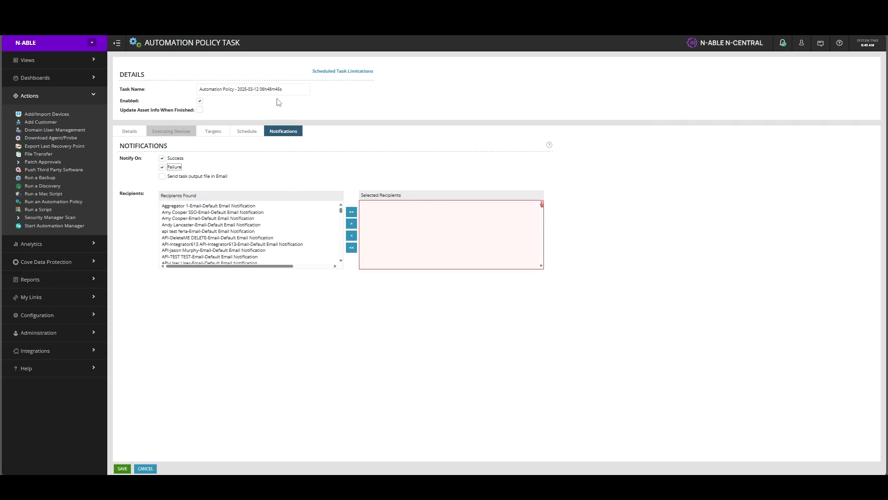
pyautogui.moveTo(284, 91); pyautogui.dragTo(249, 92)
# - Open the Task Execution tool of the device Trey Network_Probe from the list of all devices
pyautogui.click(29, 95)
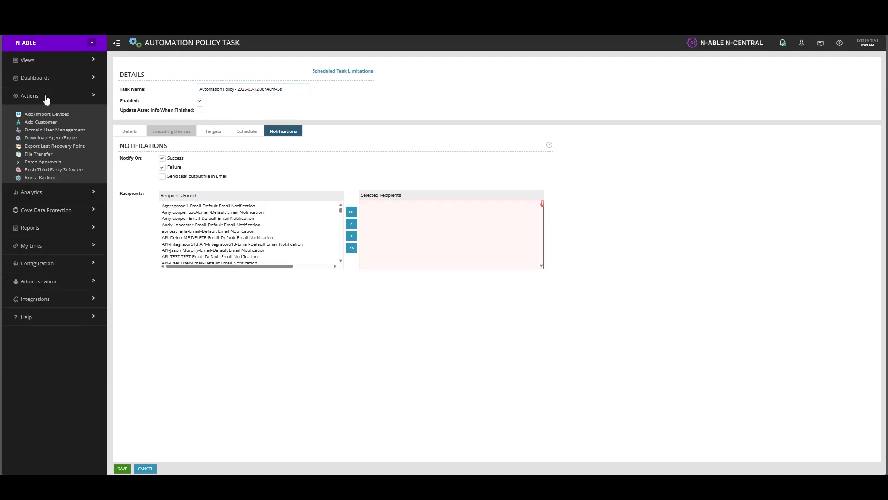
pyautogui.click(30, 65)
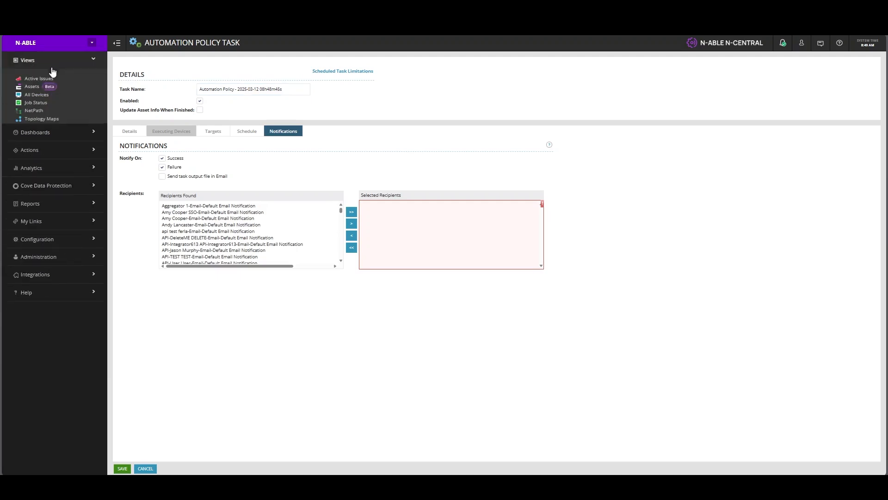
pyautogui.click(42, 95)
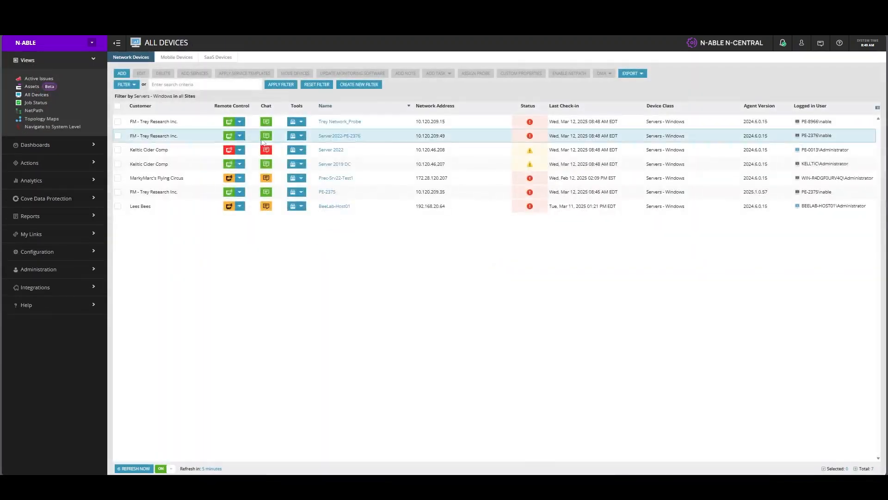
pyautogui.click(302, 122)
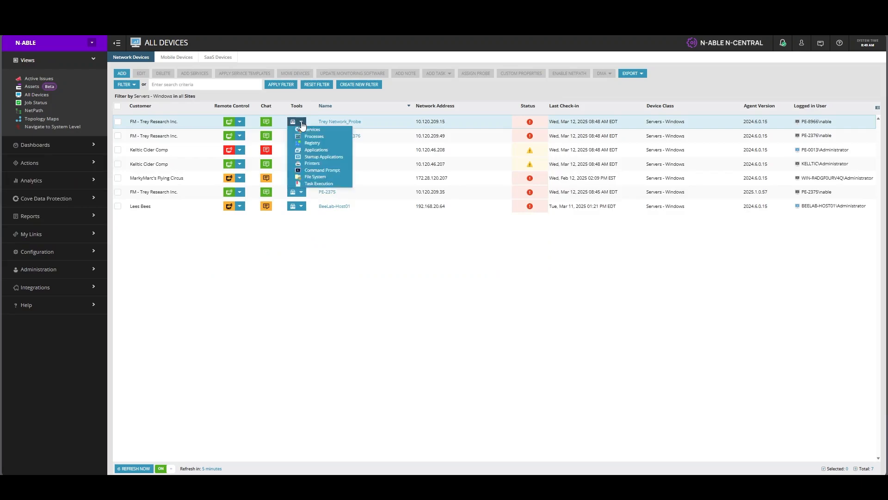
pyautogui.click(313, 185)
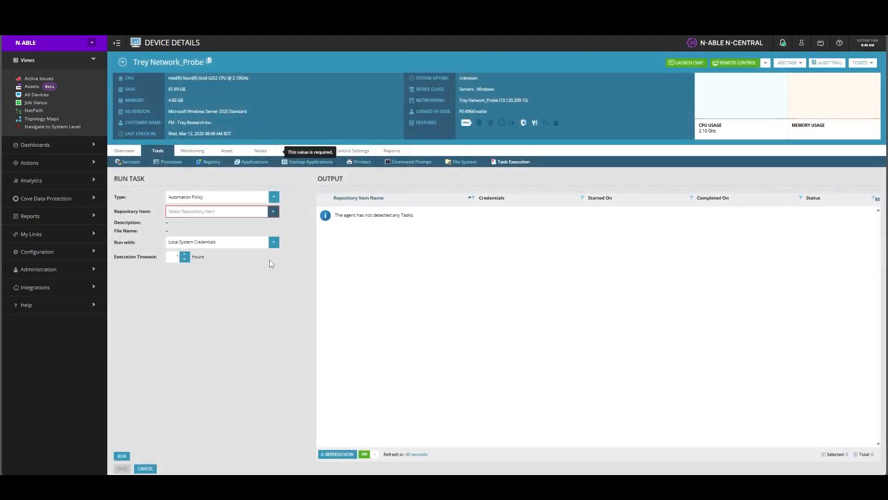
# - Choose Device Maintenance as the repository item for the device's automation policy task and run it
pyautogui.click(252, 211)
pyautogui.write('Maint')
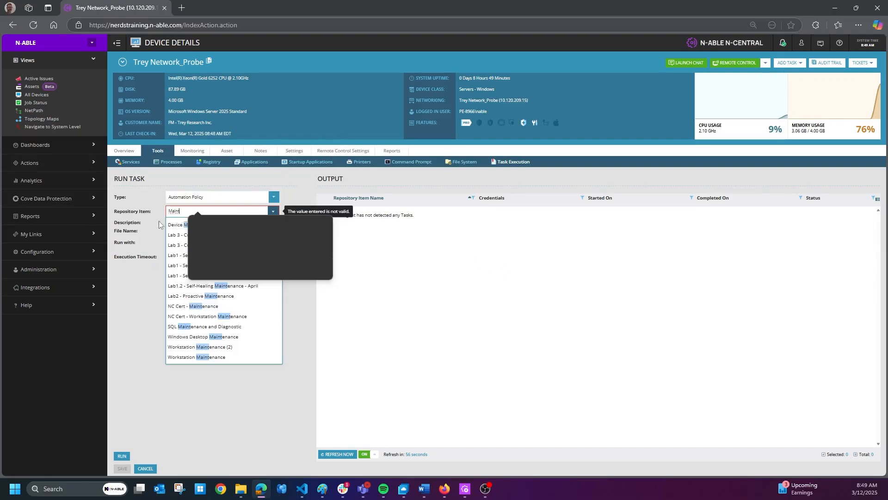
pyautogui.click(184, 224)
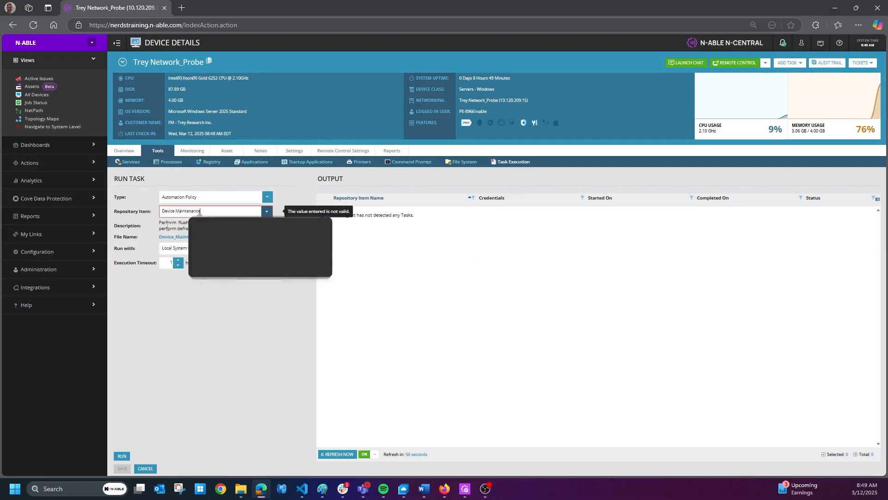
pyautogui.click(197, 211)
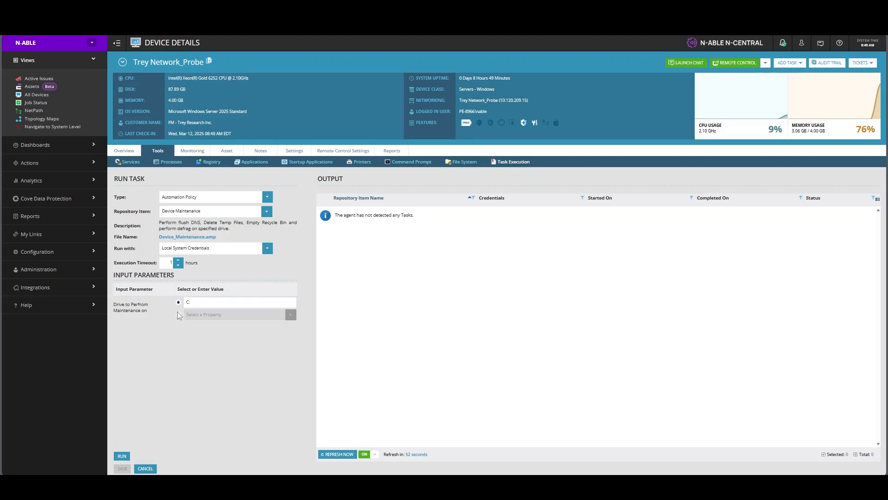
pyautogui.click(122, 456)
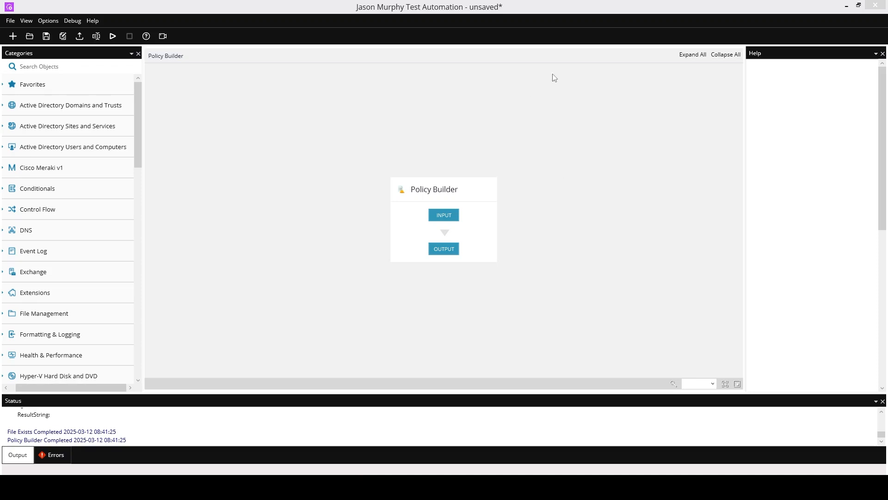
# - Add a Folder Exists conditional to the policy and set its folder to C:\Temp
pyautogui.click(63, 67)
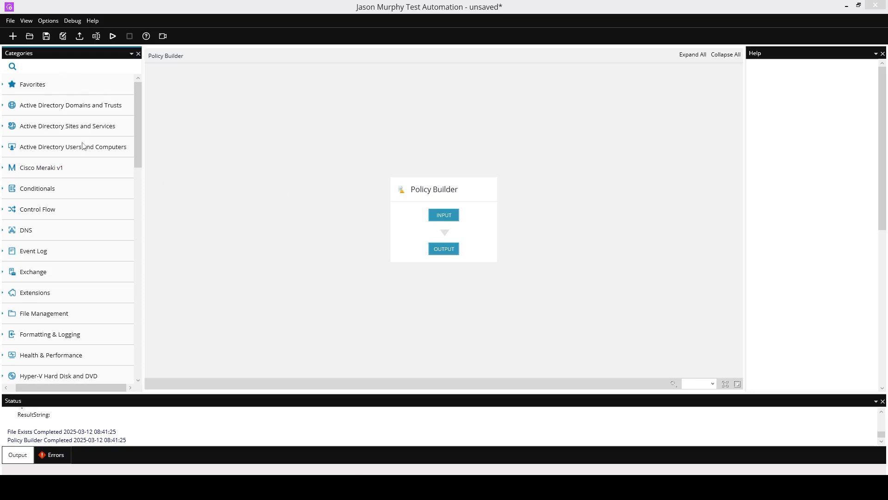
pyautogui.click(41, 191)
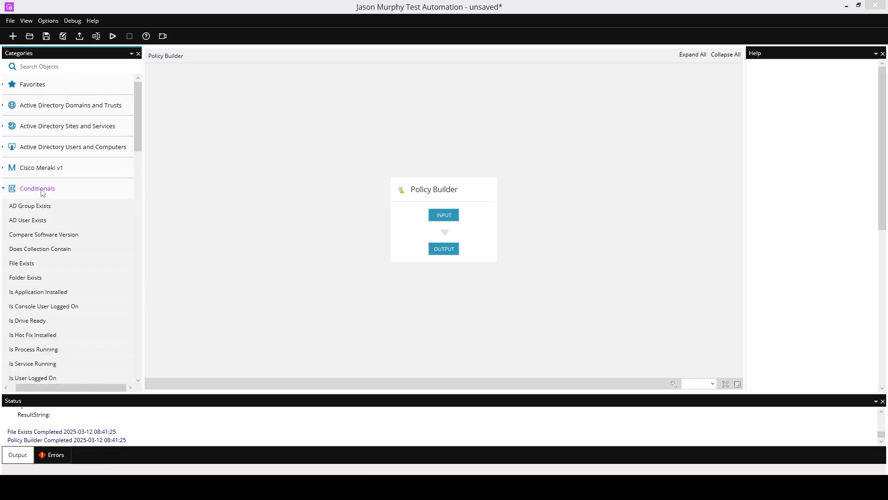
pyautogui.moveTo(23, 278); pyautogui.dragTo(419, 232)
pyautogui.click(454, 240)
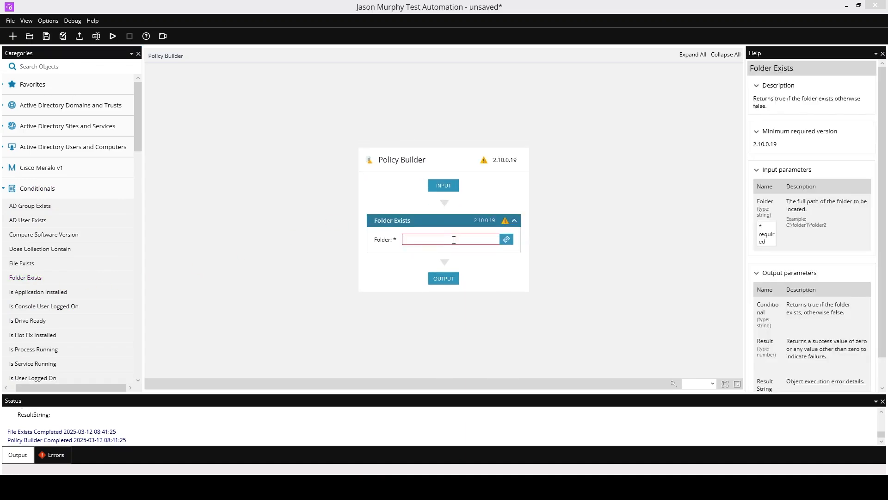
pyautogui.write('C:\\')
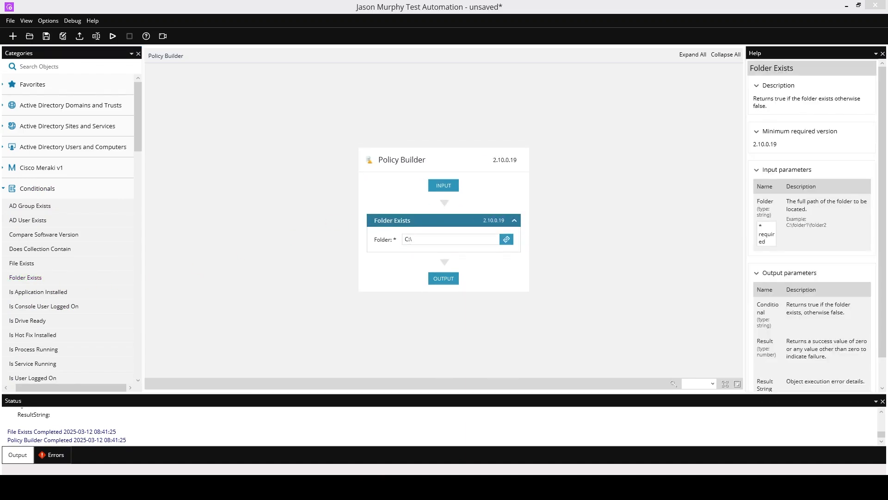
pyautogui.write('Temp')
# - Add an If control flow object after Folder Exists and link its variable to the Folder Exists Conditional output
pyautogui.click(34, 190)
pyautogui.click(36, 211)
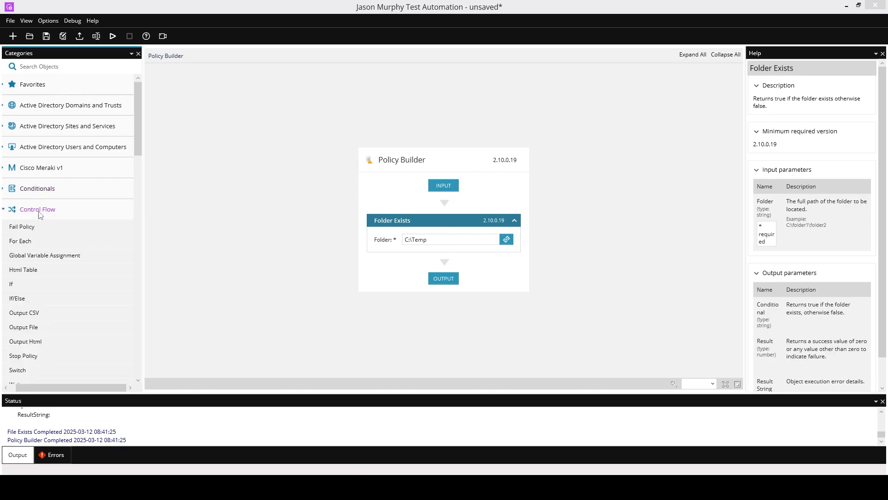
pyautogui.moveTo(16, 292); pyautogui.dragTo(445, 271)
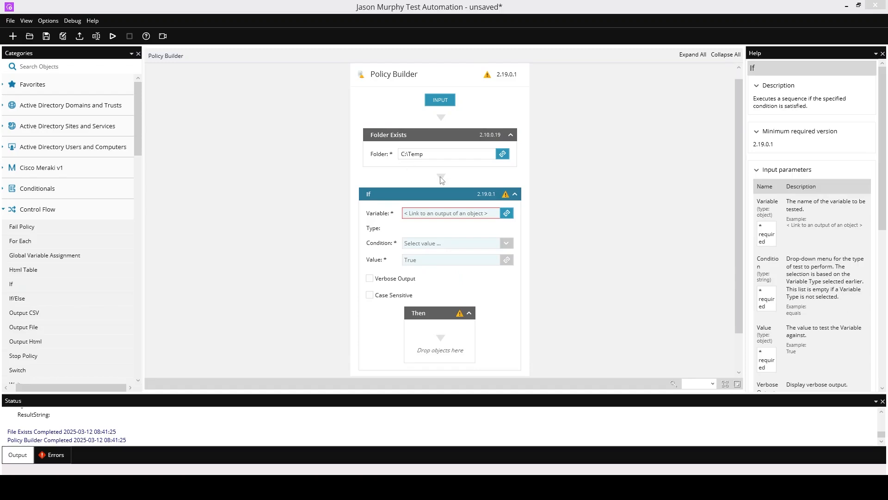
pyautogui.click(507, 213)
pyautogui.click(391, 170)
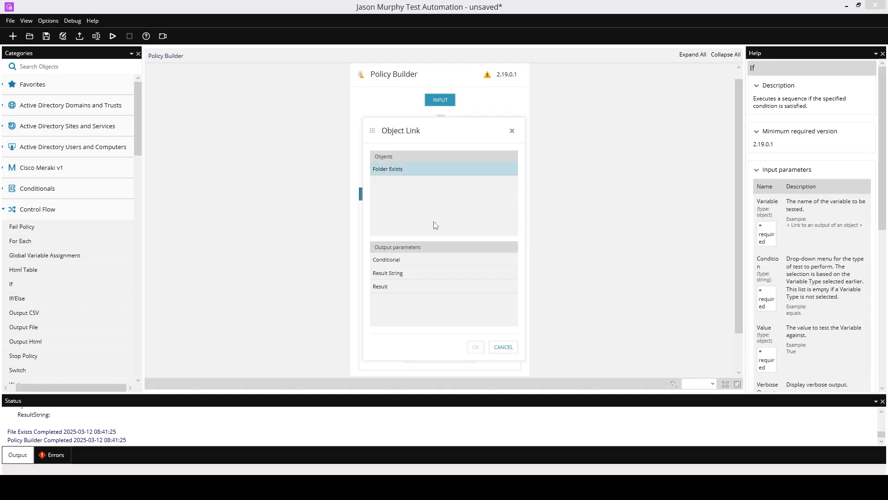
pyautogui.click(402, 259)
pyautogui.click(476, 347)
# - Set the If object's condition to equals with the value True
pyautogui.click(506, 243)
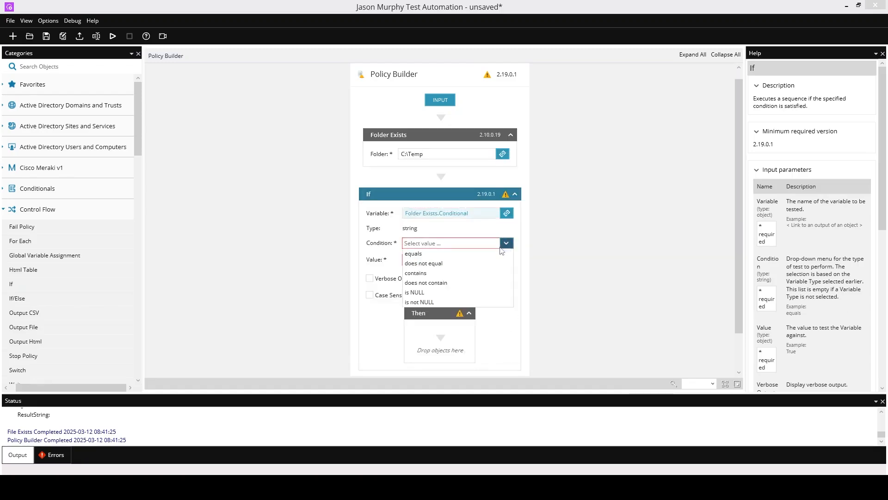
pyautogui.click(434, 254)
pyautogui.write('T')
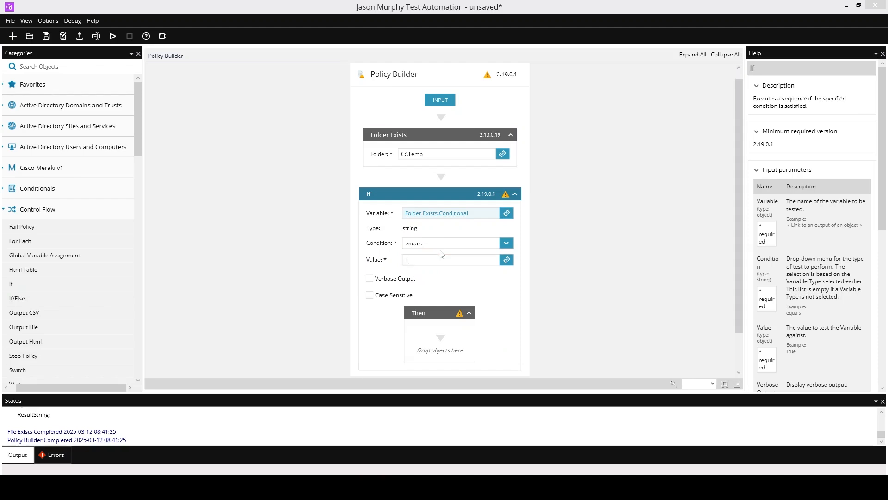
pyautogui.write('rue')
# - Search the objects for Delete and add a Delete Folder object inside the If object's Then branch
pyautogui.click(69, 210)
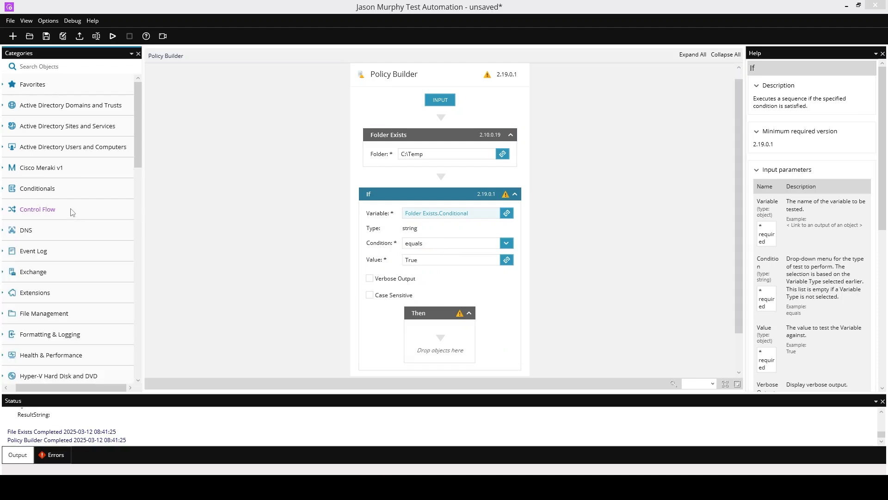
pyautogui.click(49, 67)
pyautogui.write('Dlete')
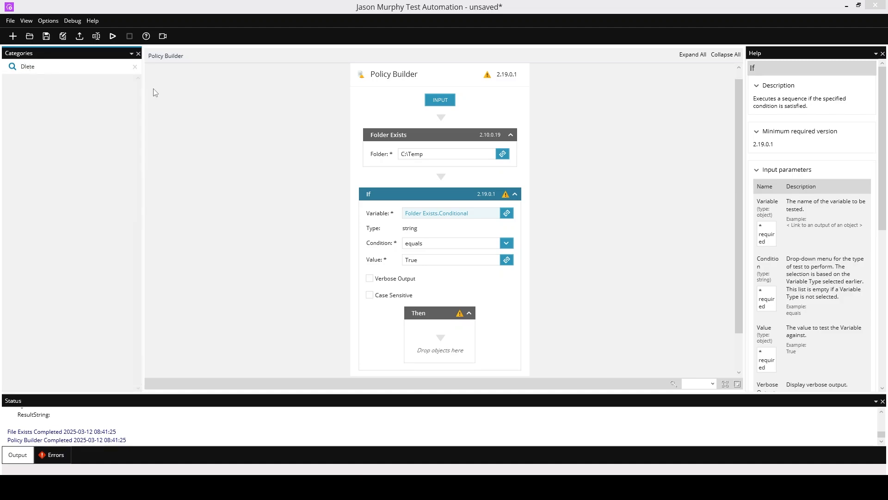
pyautogui.press('BackSpace')
pyautogui.press('BackSpace')
pyautogui.press('BackSpace')
pyautogui.press('BackSpace')
pyautogui.write('elete')
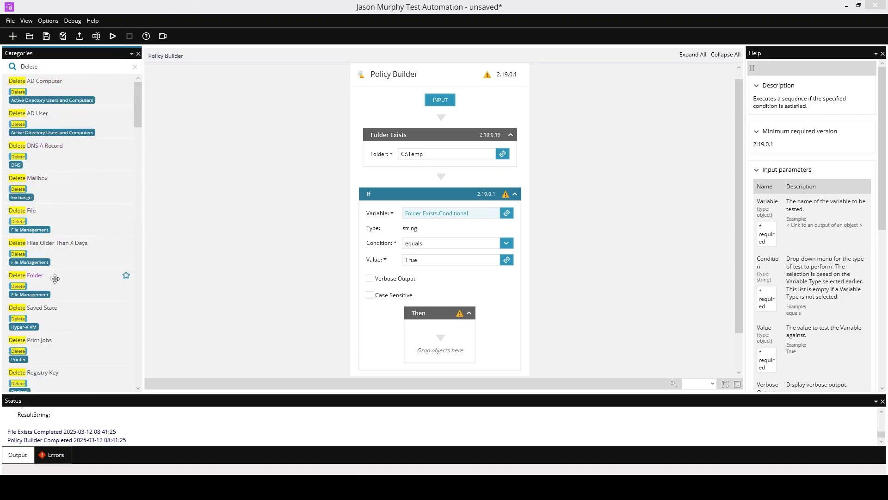
pyautogui.moveTo(55, 275); pyautogui.dragTo(430, 346)
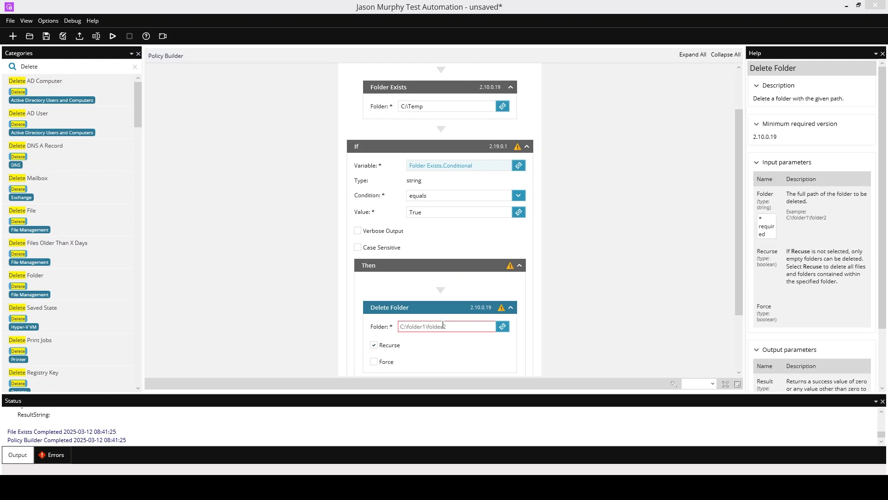
pyautogui.click(442, 326)
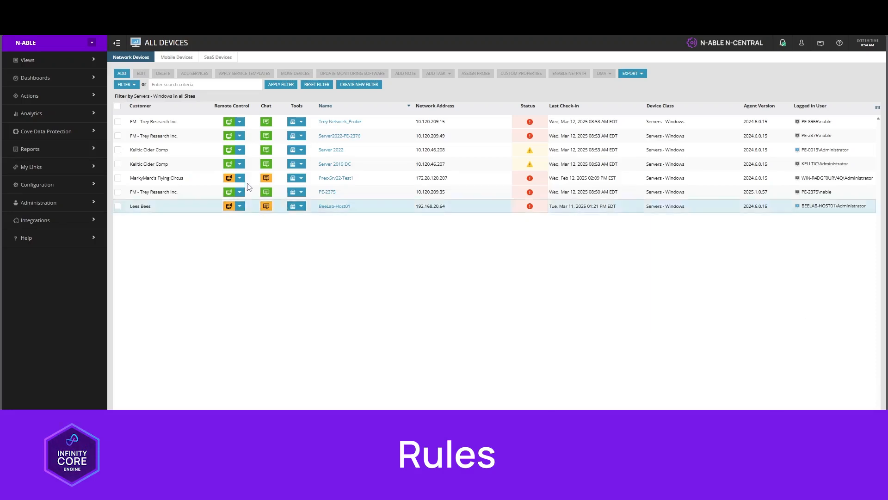
# - Start a new monitoring rule in N-central and add the Dell Servers filter to its target devices
pyautogui.click(60, 185)
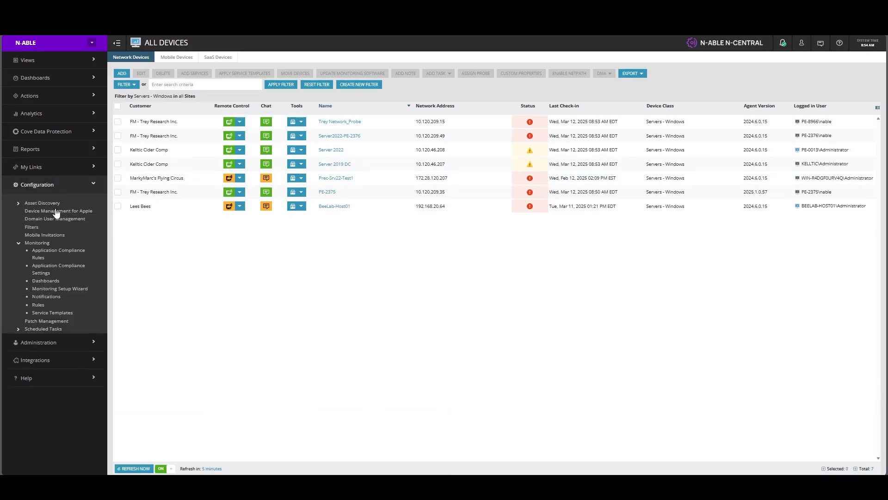
pyautogui.click(38, 304)
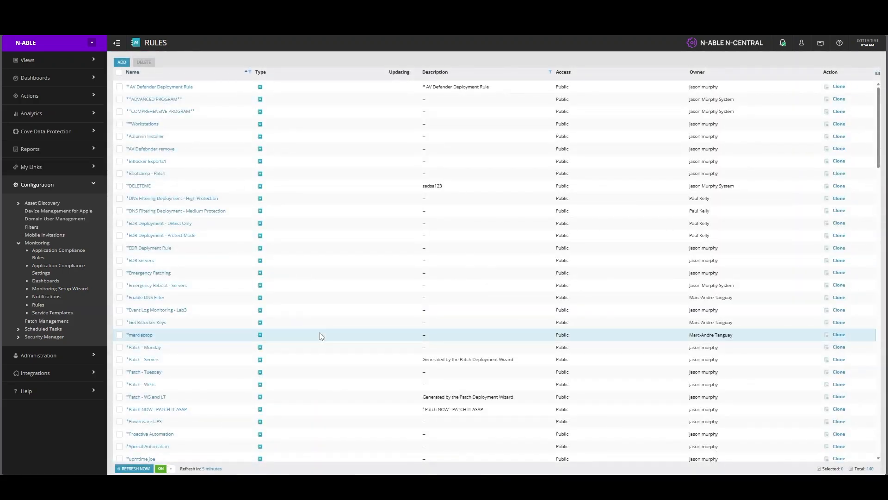
pyautogui.click(123, 62)
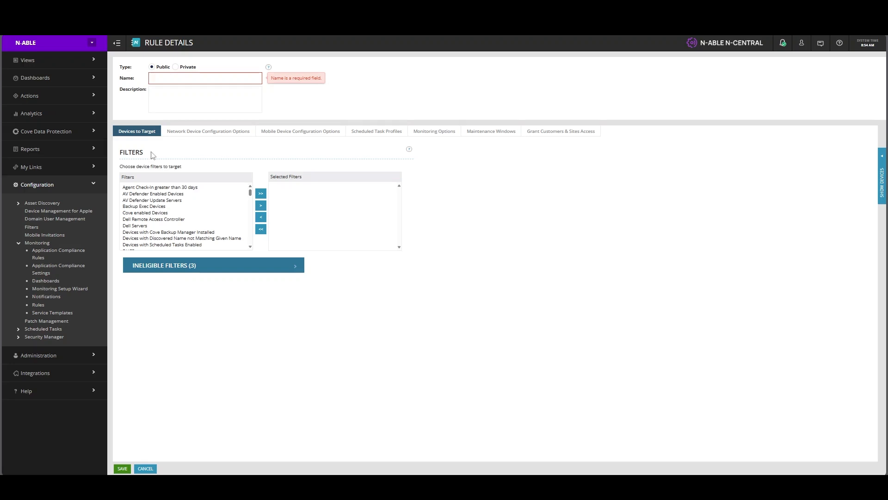
pyautogui.click(135, 226)
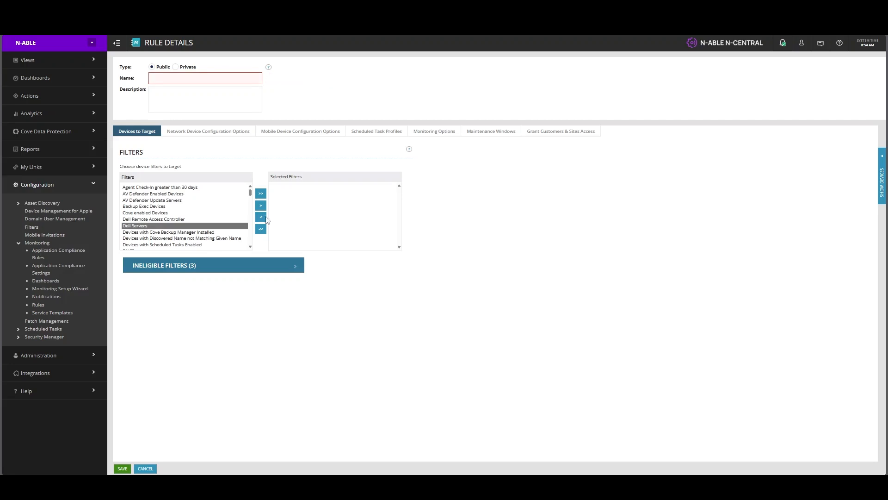
pyautogui.click(261, 205)
# - Set the rule's customer and site access to Propagate to all new Customers/Sites
pyautogui.click(573, 134)
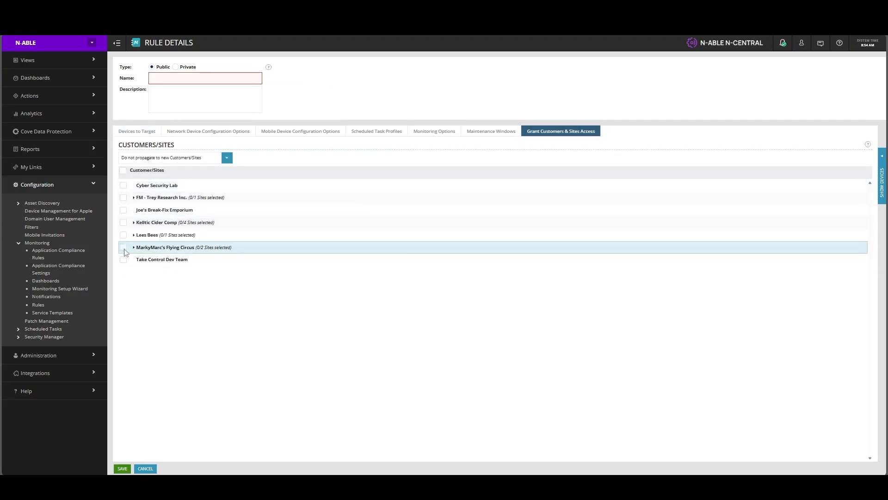
pyautogui.click(227, 158)
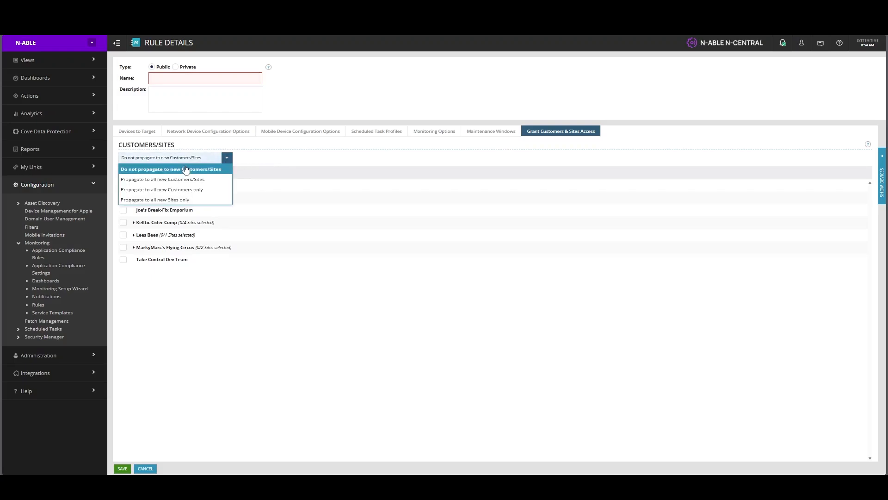
pyautogui.click(155, 182)
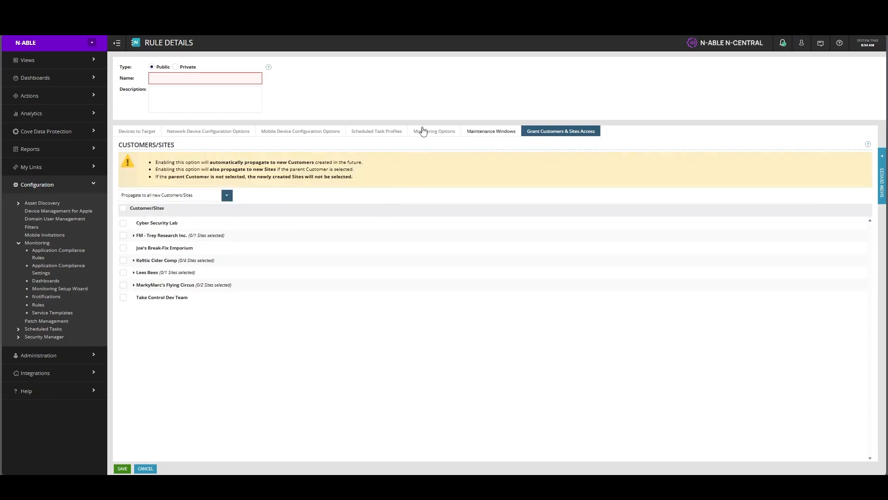
# - Add the Adlumin install profile to the rule's selected scheduled task profiles
pyautogui.click(383, 133)
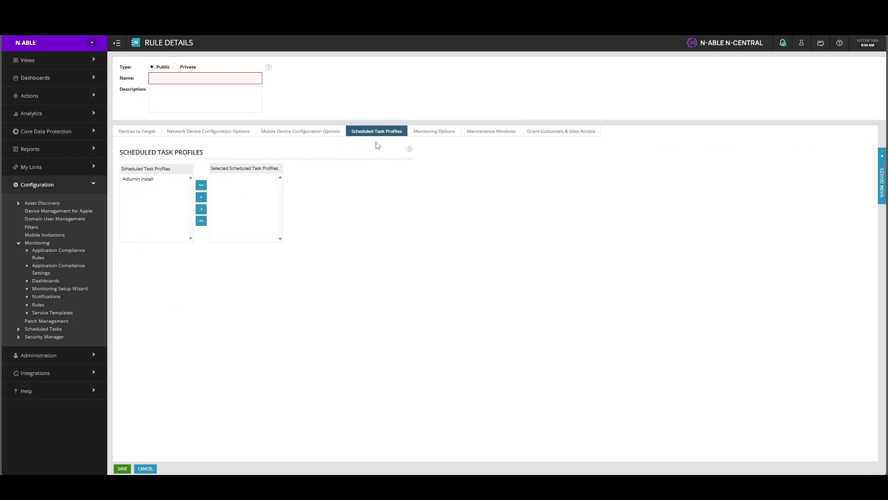
pyautogui.click(146, 179)
pyautogui.click(201, 188)
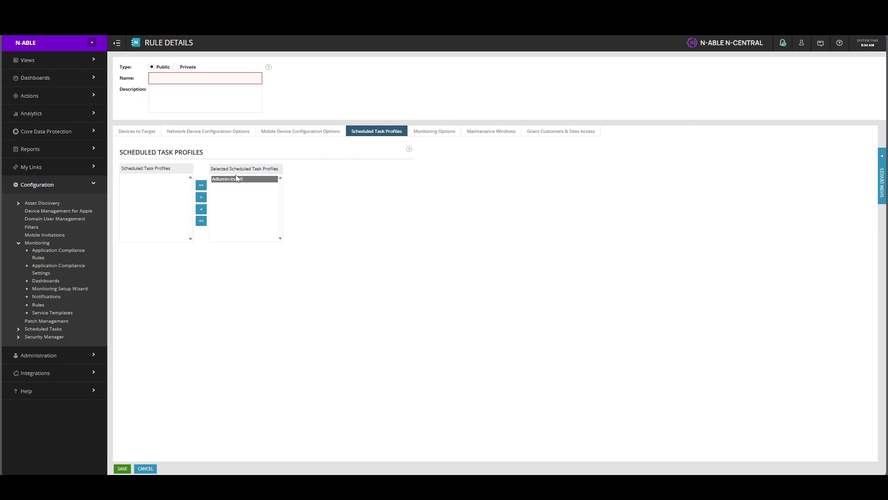
# - Review the rule's monitoring options and its network device settings for properties, patch management, Security Manager and backup management
pyautogui.click(431, 133)
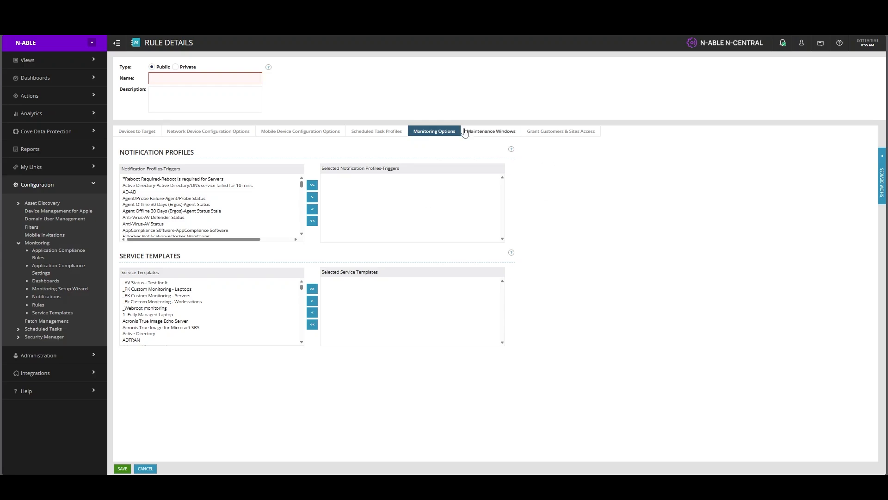
pyautogui.click(224, 132)
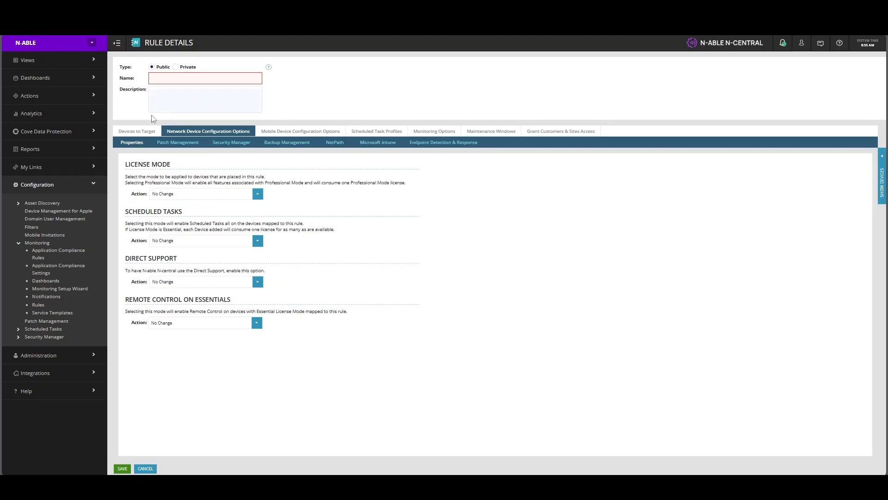
pyautogui.click(177, 143)
pyautogui.click(238, 144)
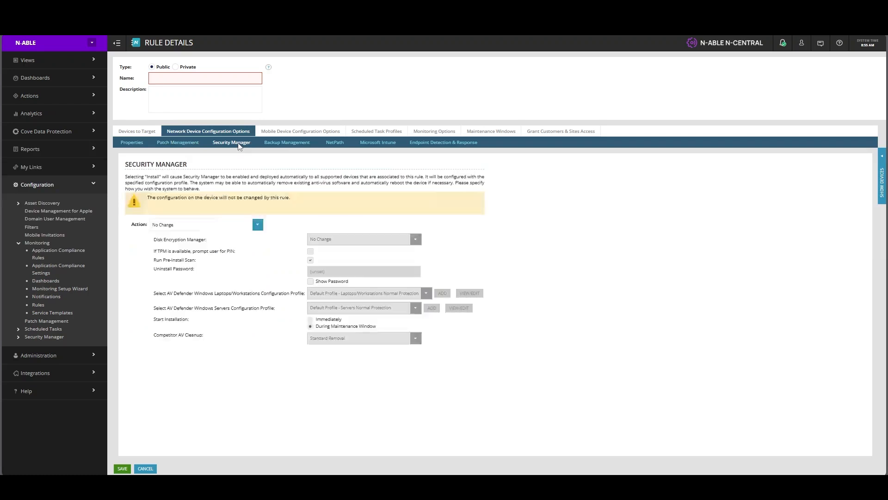
pyautogui.click(283, 144)
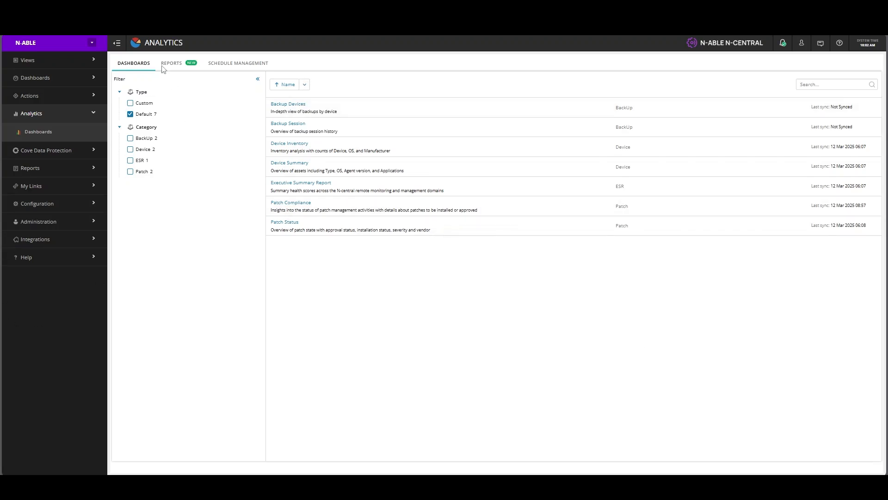
# - Open the Patch Compliance analytics dashboard and drill through the Critical Updates classification to Patch details
pyautogui.click(305, 206)
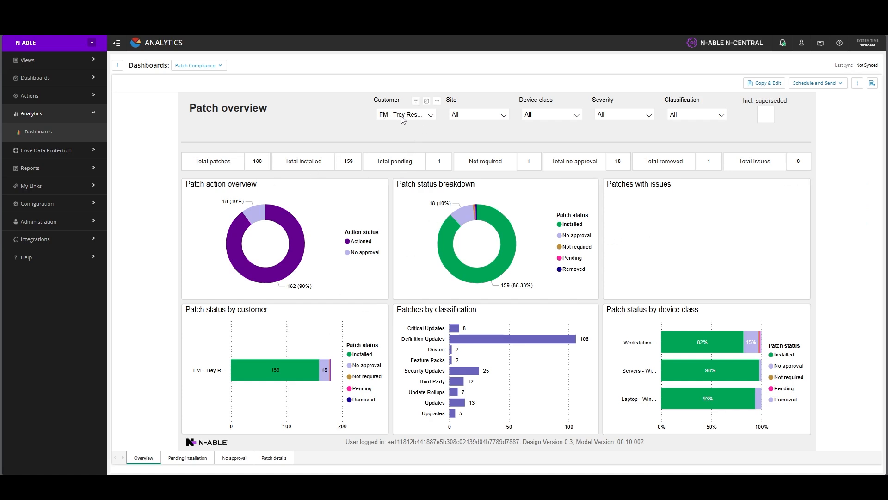
pyautogui.click(455, 329)
pyautogui.click(455, 329)
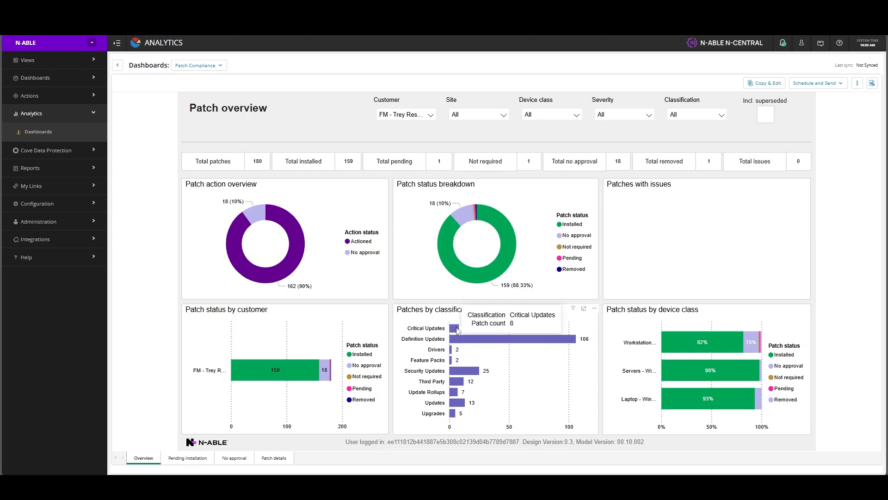
pyautogui.rightClick(457, 330)
pyautogui.moveTo(504, 329)
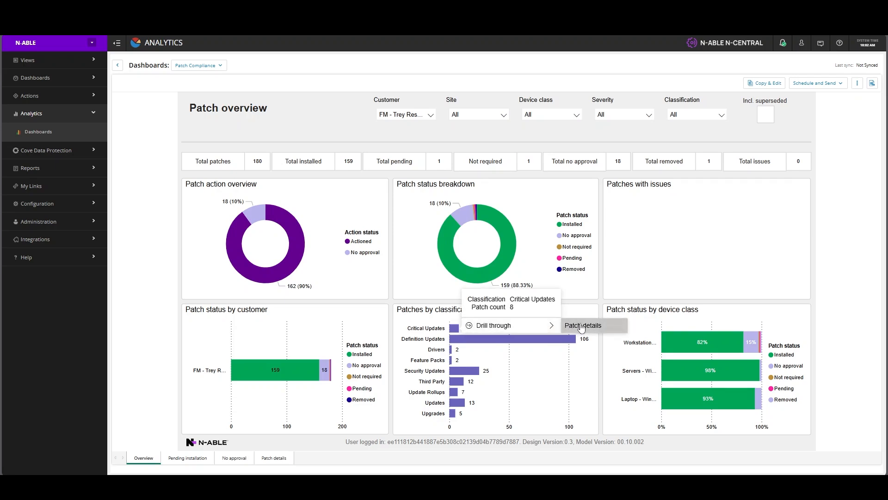
pyautogui.click(583, 326)
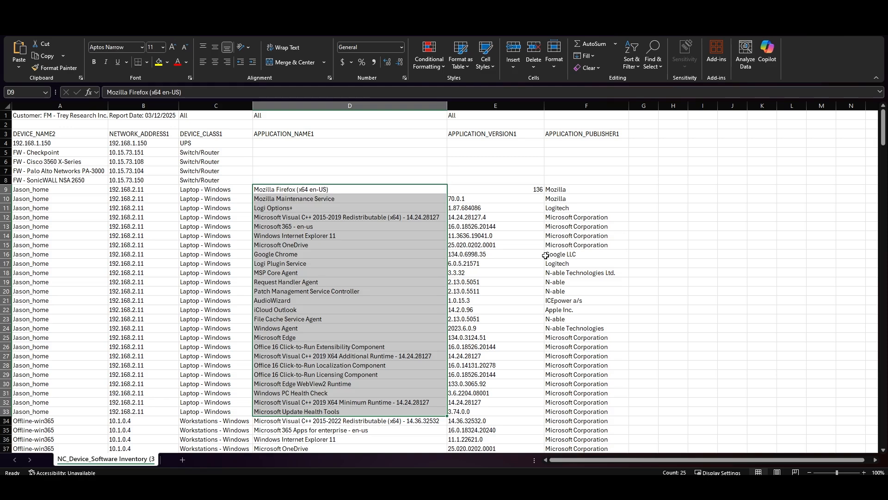
# - Examine the devices, application versions and publishers listed in the device software inventory spreadsheet in Excel
pyautogui.moveTo(542, 245); pyautogui.dragTo(548, 245)
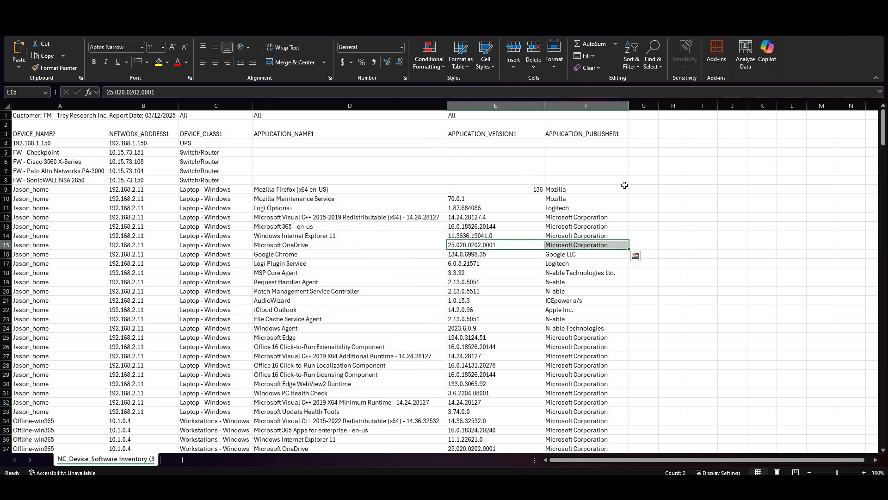
pyautogui.scroll(-1, 625, 186)
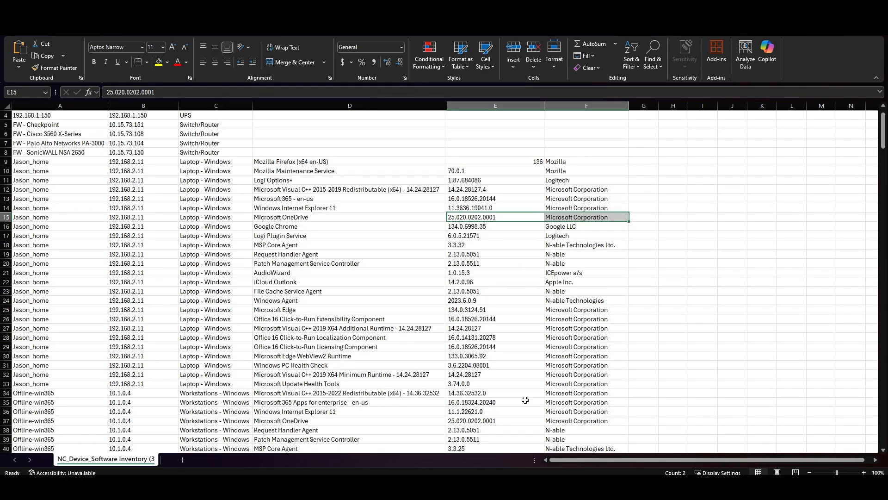
pyautogui.moveTo(37, 236); pyautogui.dragTo(41, 386)
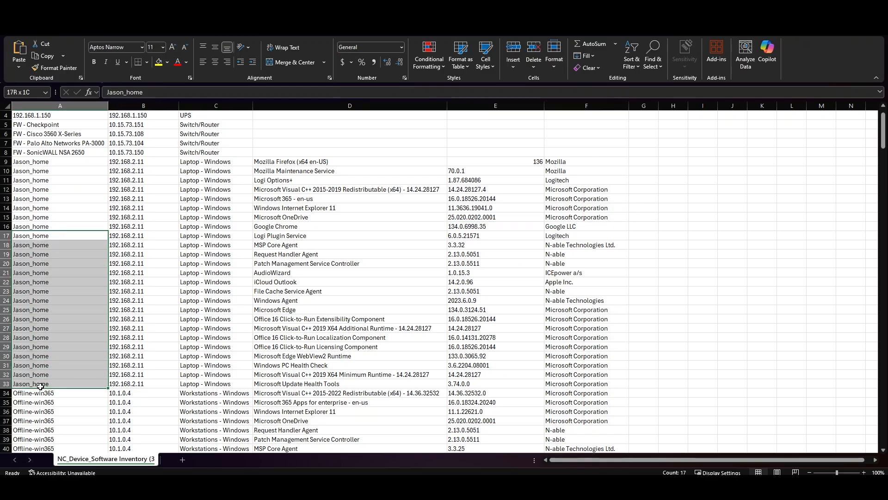
pyautogui.scroll(-2, 498, 208)
pyautogui.scroll(2, 487, 196)
pyautogui.scroll(-3, 488, 213)
pyautogui.click(489, 235)
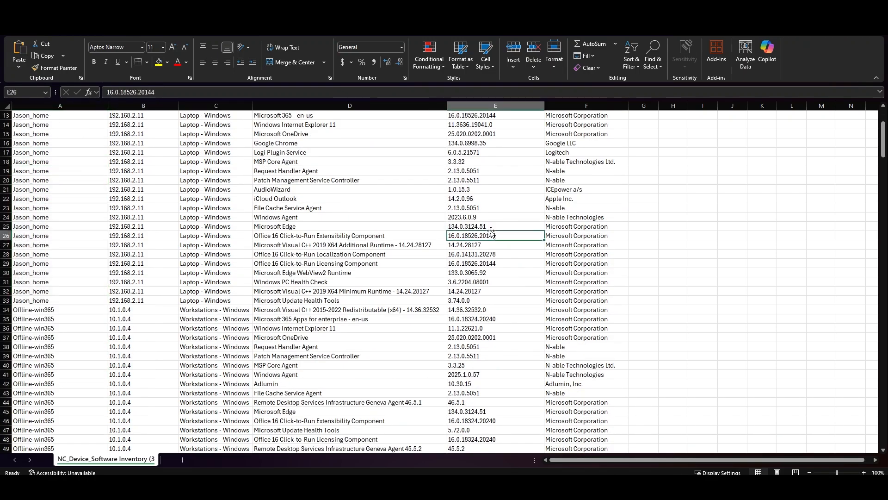